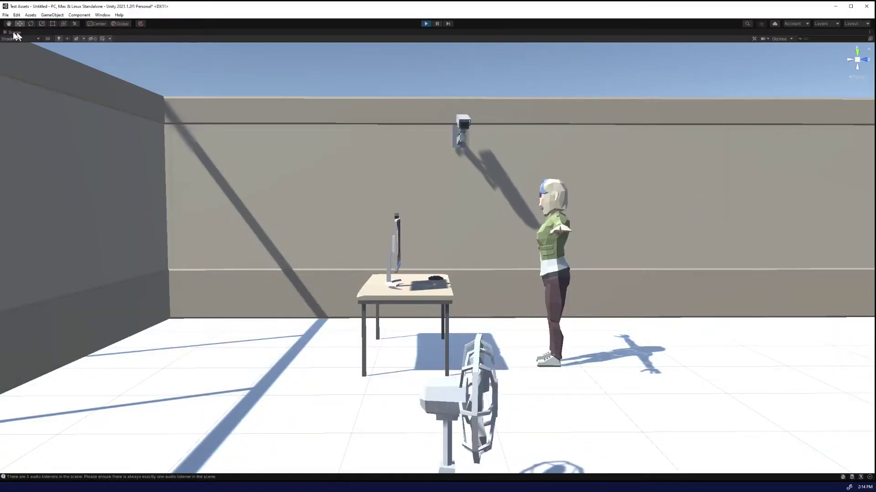
Step: Examine the room scene, inspecting the computer monitor, the webcam on top of it and the wall-mounted security camera
right_drag(295, 117, 529, 193)
key(s)
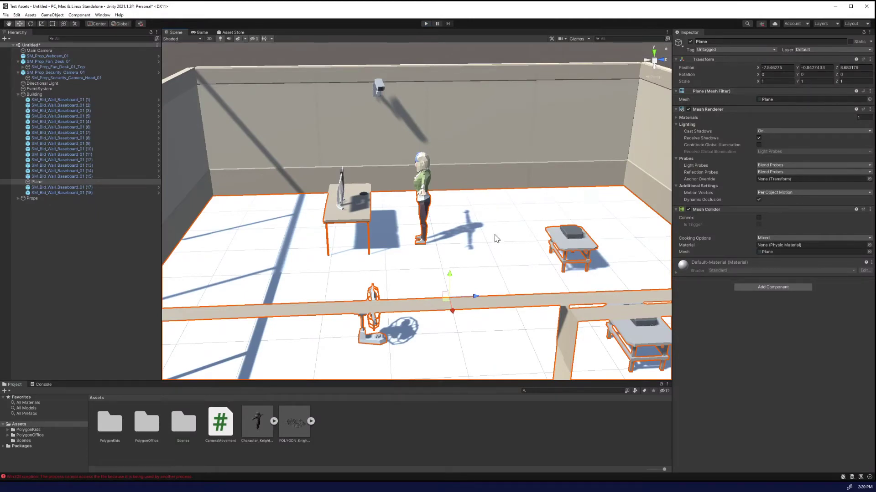
right_drag(518, 215, 444, 191)
click(432, 187)
click(354, 288)
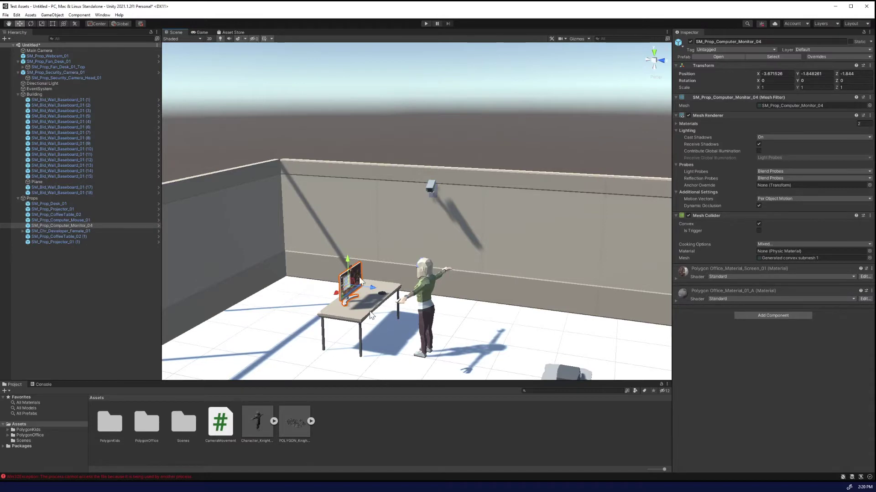
key(f)
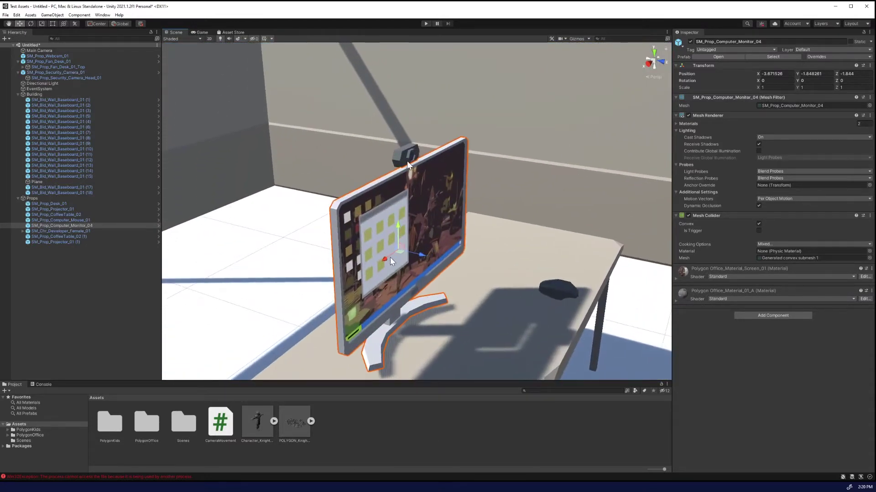
click(412, 145)
right_drag(453, 208, 308, 220)
click(446, 256)
click(308, 221)
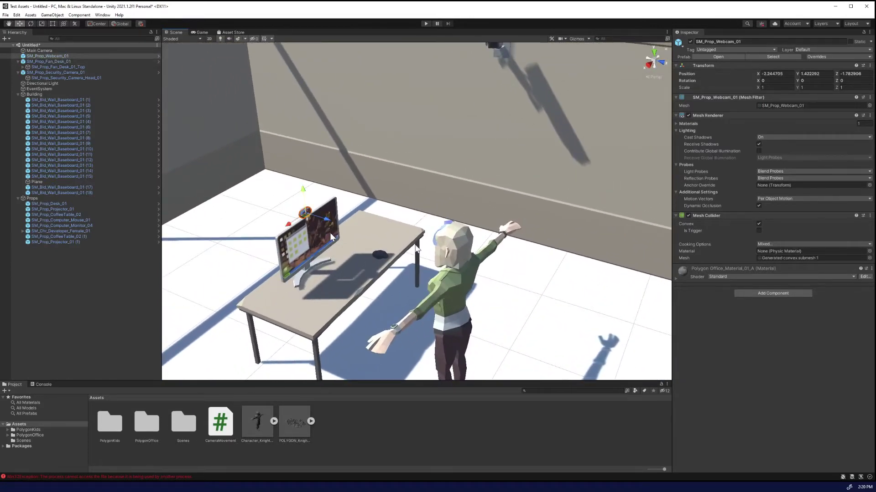
right_drag(415, 249, 435, 247)
right_drag(468, 271, 480, 208)
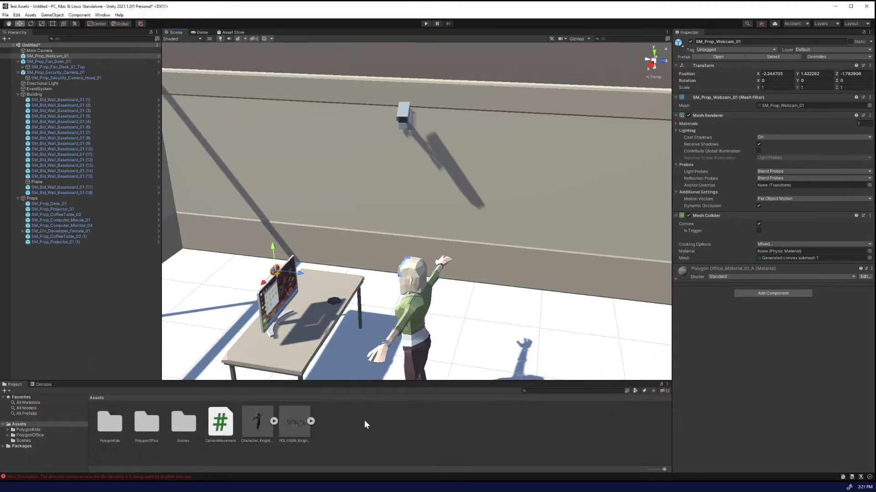
Step: Create a render texture named RT Webcam in the Assets folder
click(359, 425)
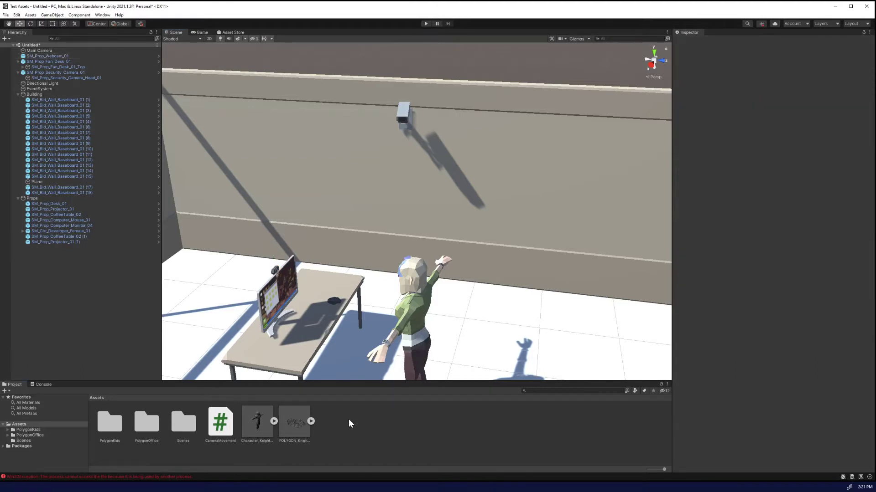
right_click(348, 420)
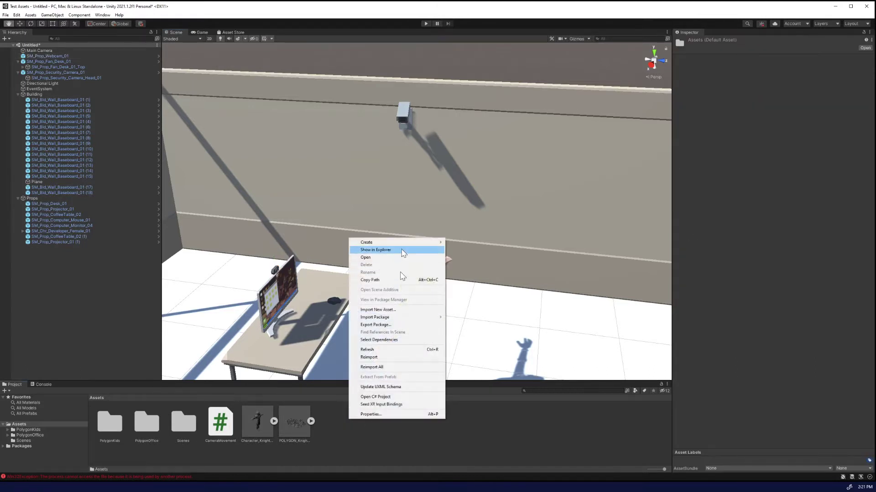
mouse_move(404, 248)
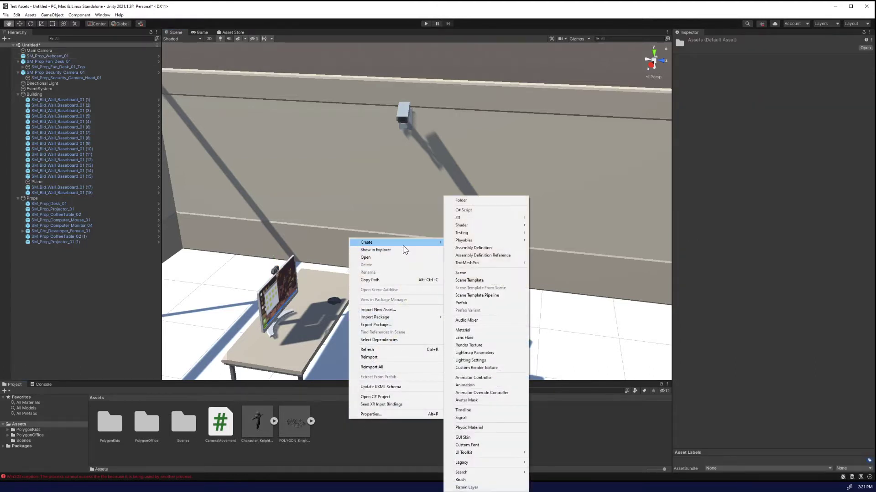
click(476, 348)
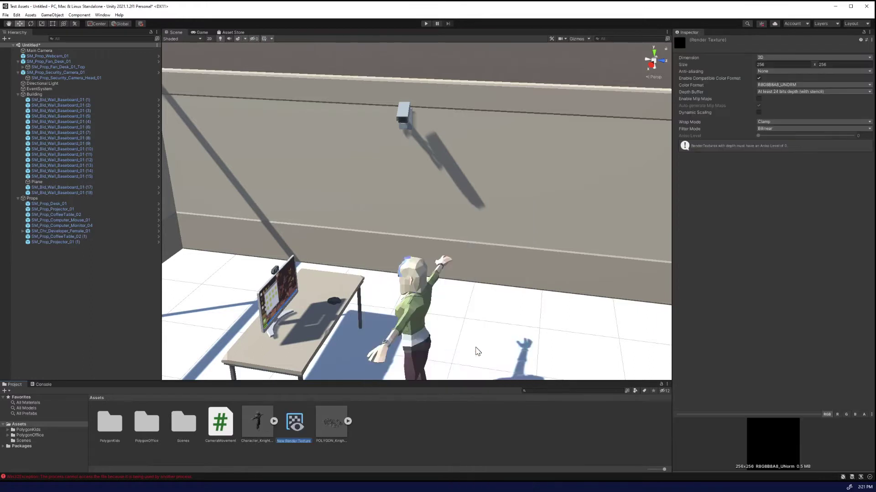
text(RT Webcam)
key(Return)
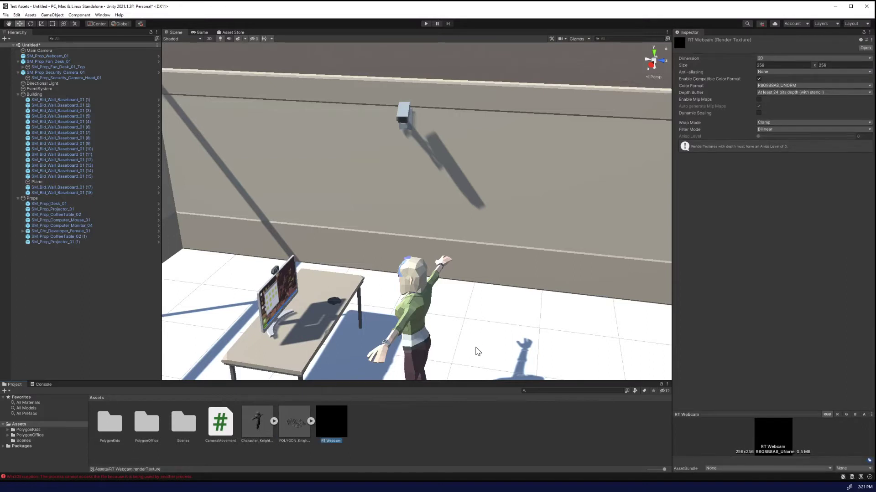
Step: Duplicate the RT Webcam render texture and rename the copy RT Security Camera
key(ctrl+d)
right_click(339, 424)
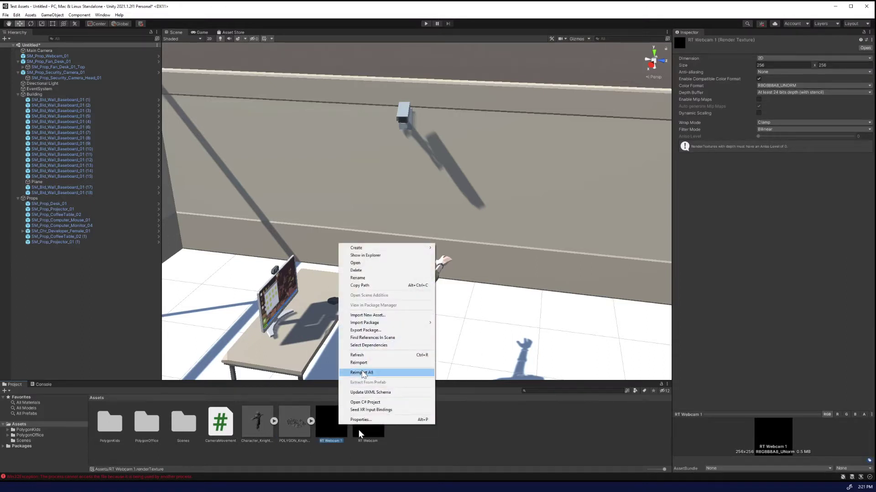
click(378, 278)
text(RT Secu)
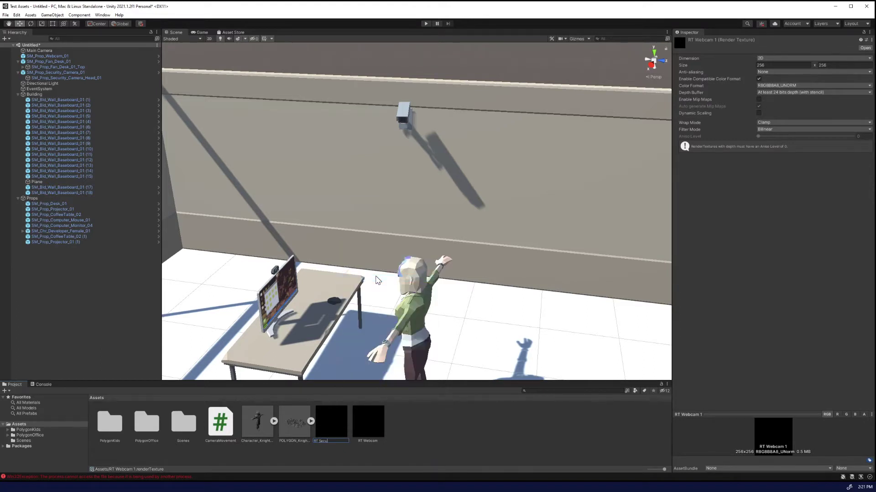
key(Return)
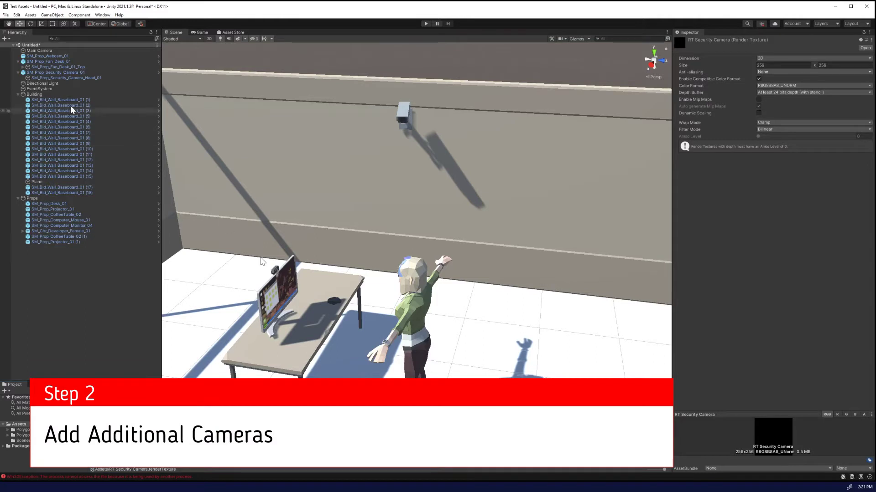
Step: Add a Camera as a child of SM_Prop_Webcam_01, keeping its default name
click(54, 56)
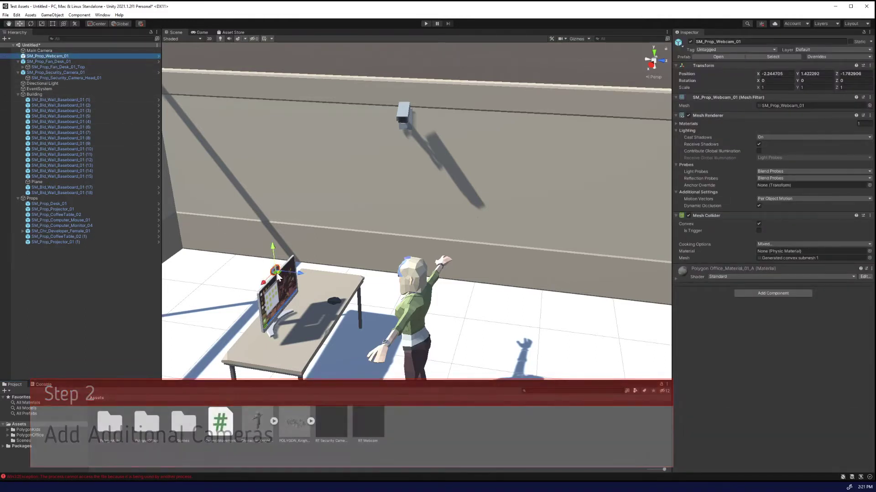
click(763, 294)
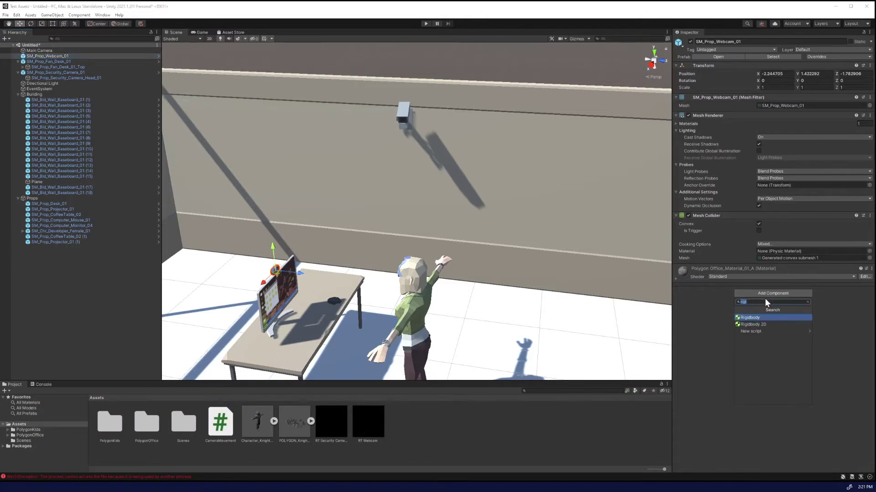
right_click(65, 56)
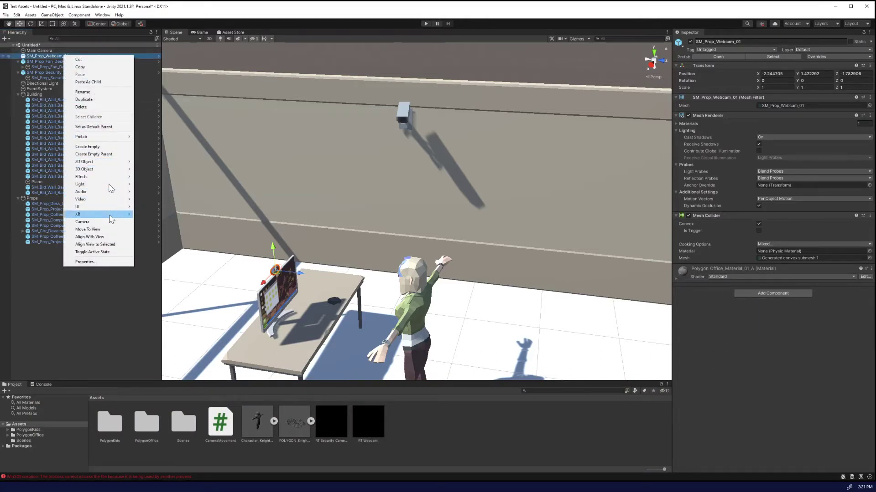
click(82, 222)
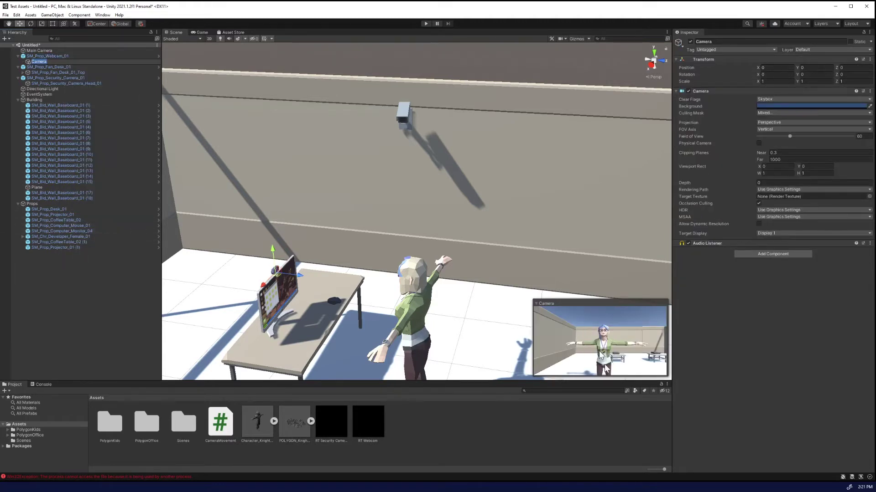
click(730, 331)
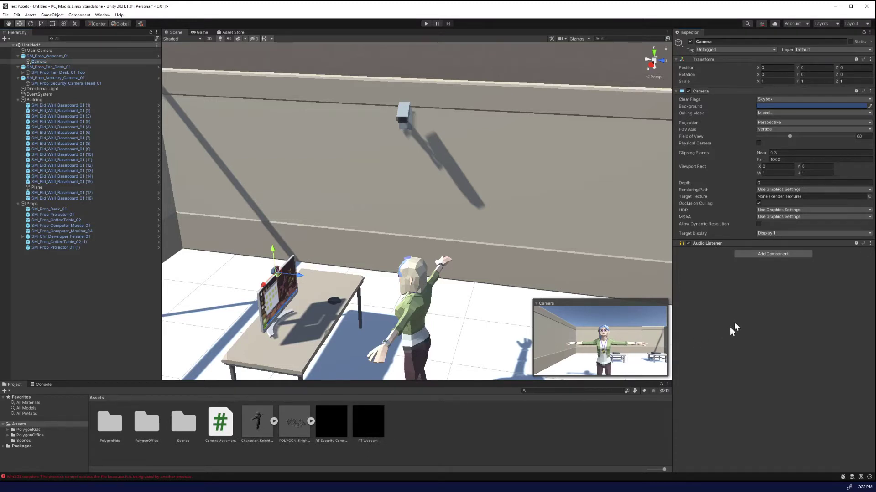
Step: Try physical camera mode on the webcam's camera with focal length 33 and sensor width 49.6, and switch the mode back off
click(759, 143)
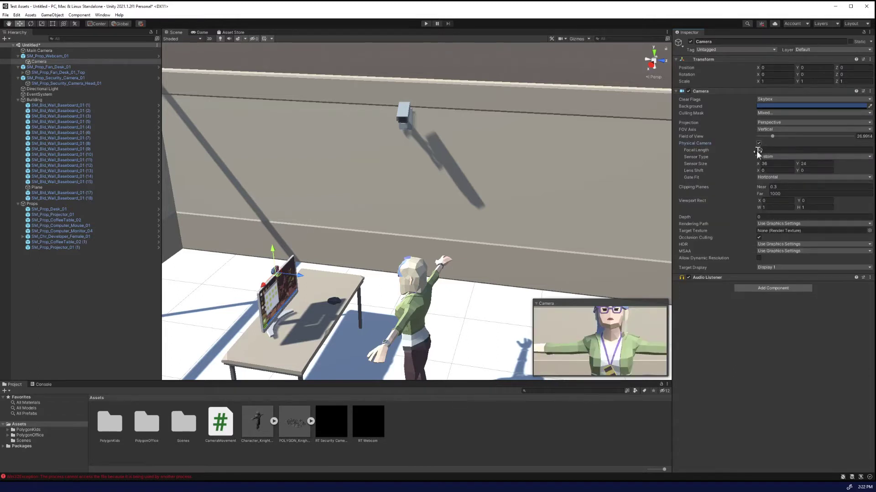
drag(756, 150, 566, 152)
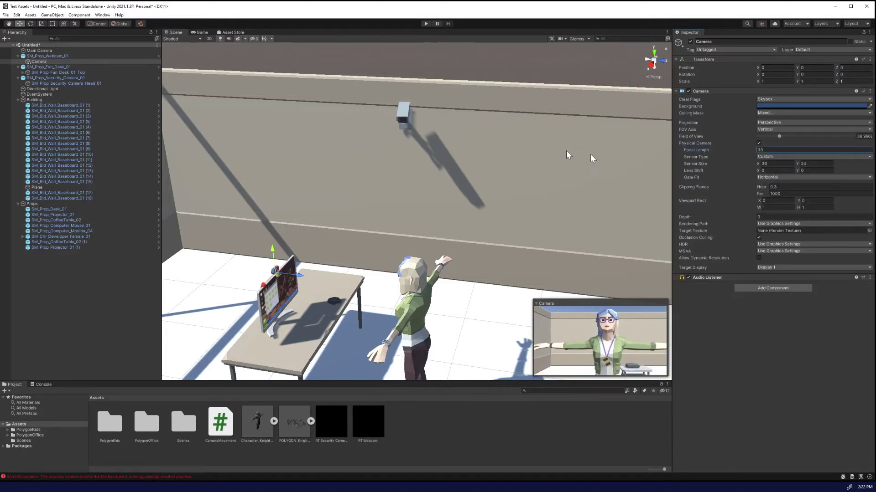
click(775, 164)
text(25.2)
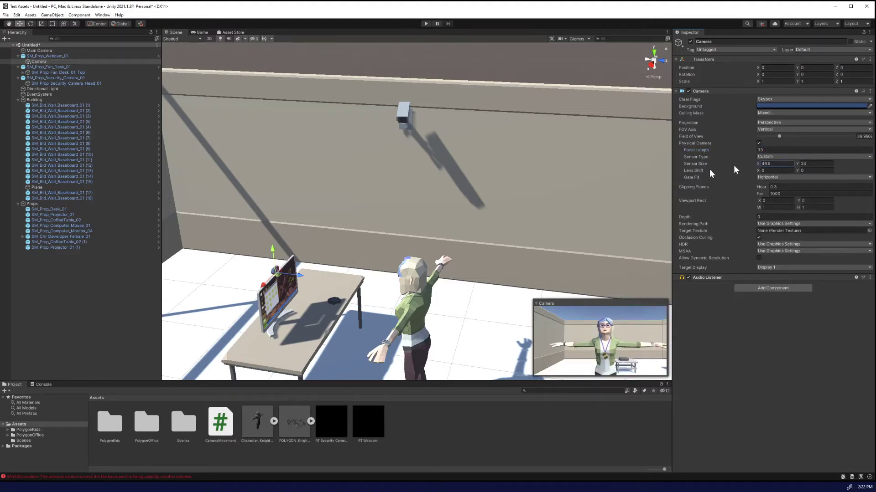
click(759, 143)
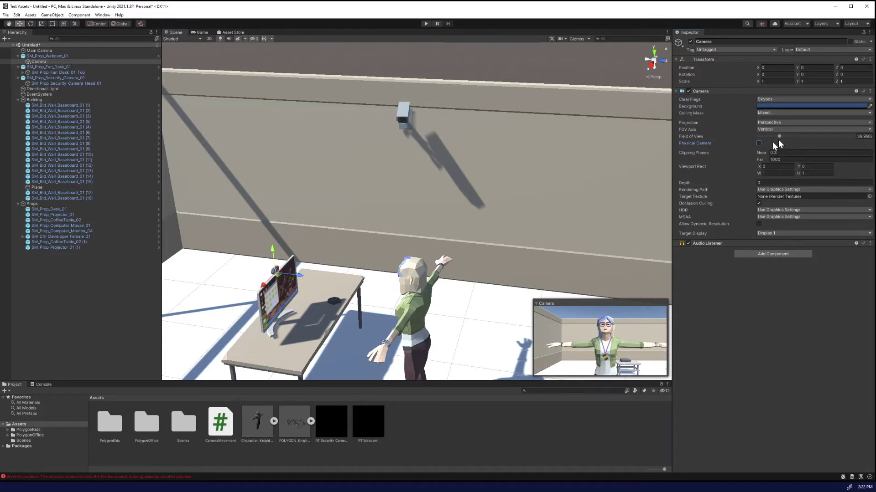
Step: Narrow the webcam camera's field of view slightly and assign RT Webcam as its target texture
drag(778, 138, 776, 138)
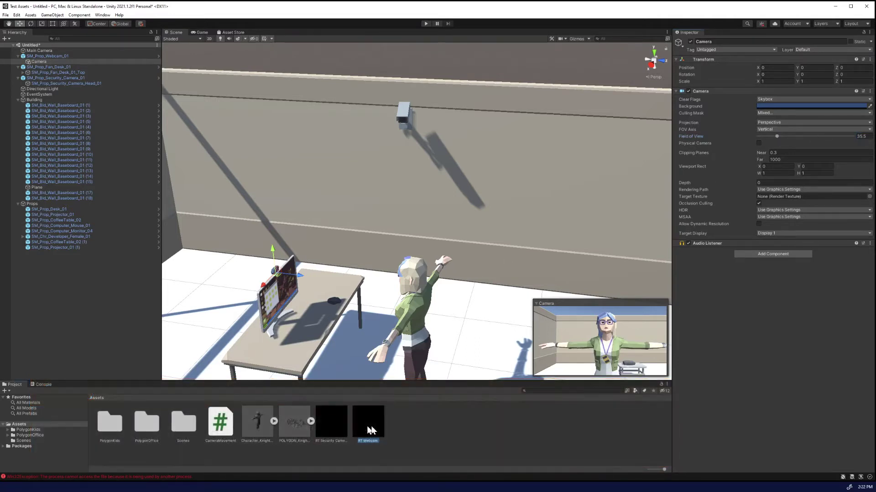
drag(372, 426, 774, 198)
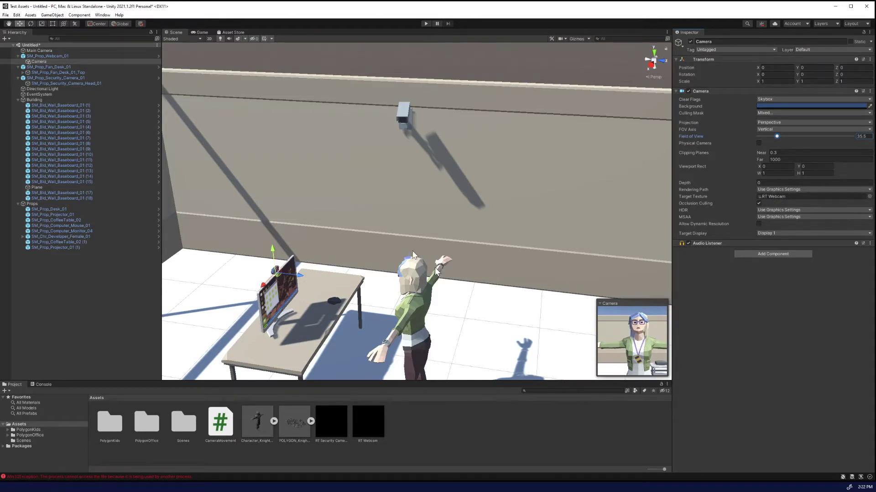
Step: Add a Camera as a child of SM_Prop_Security_Camera_Head_01
click(77, 79)
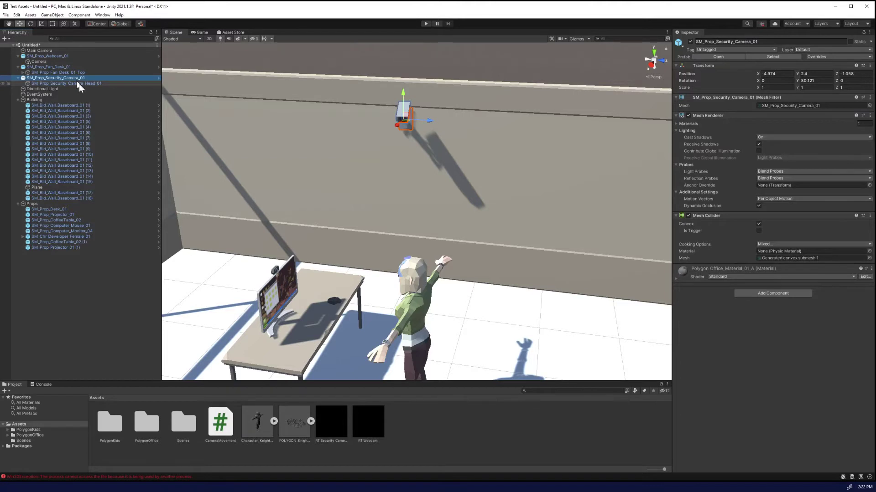
click(79, 84)
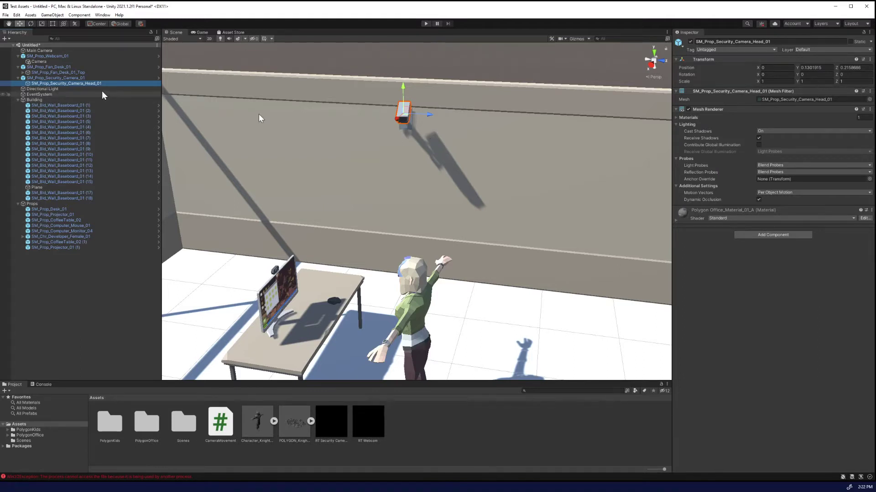
right_click(93, 85)
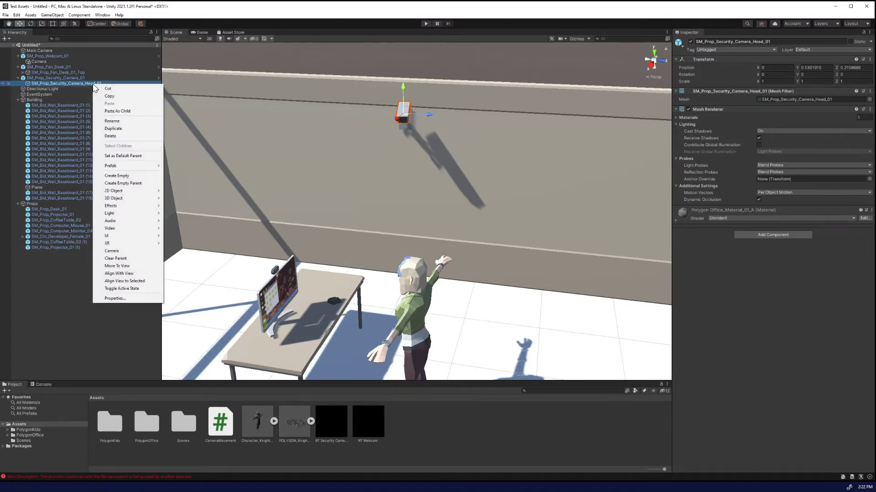
click(133, 252)
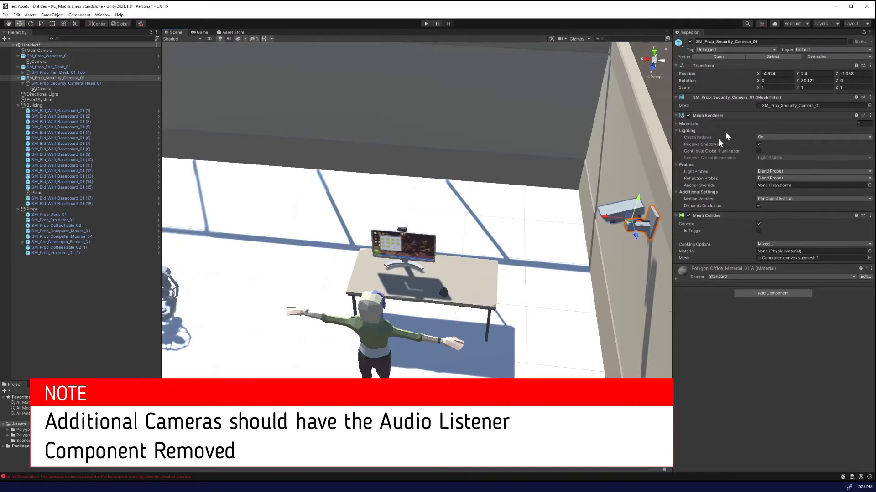
Step: Assign RT Security Camera as the target texture of the camera under SM_Prop_Security_Camera_Head_01
click(78, 84)
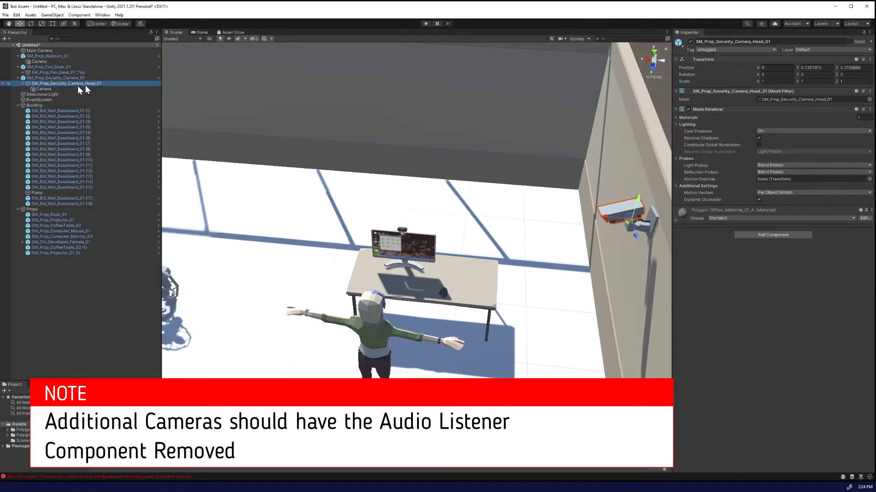
click(54, 88)
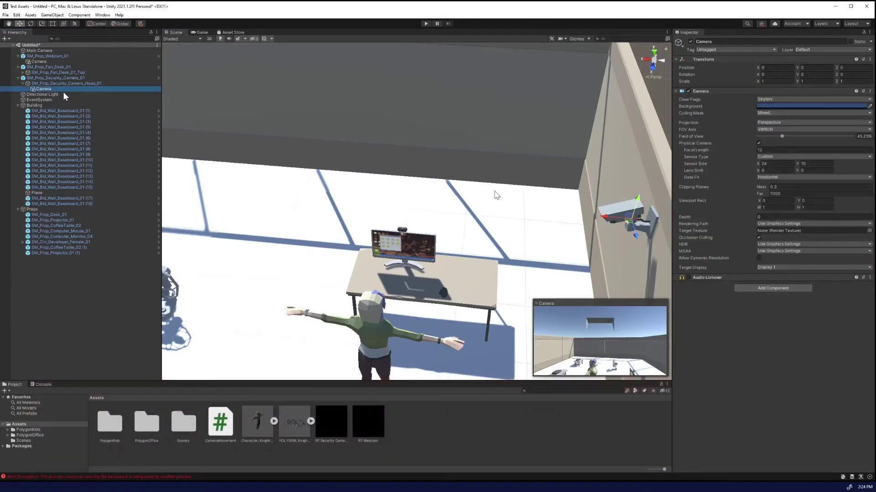
click(869, 231)
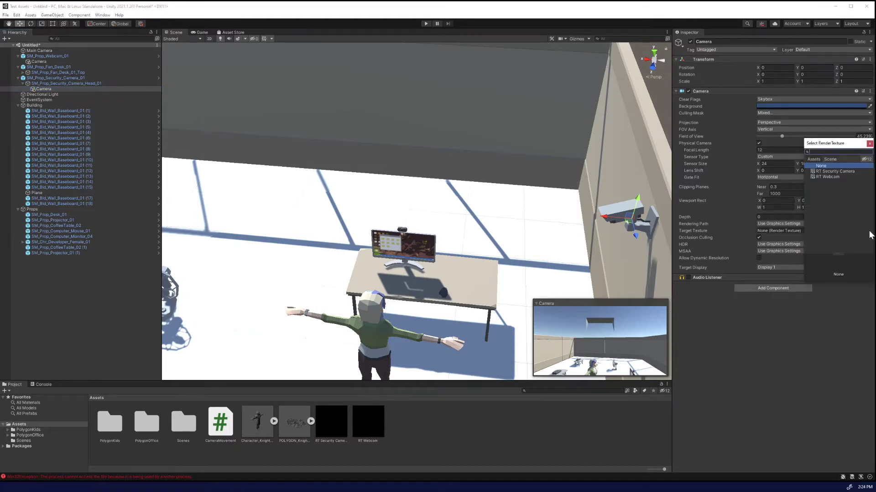
double_click(835, 171)
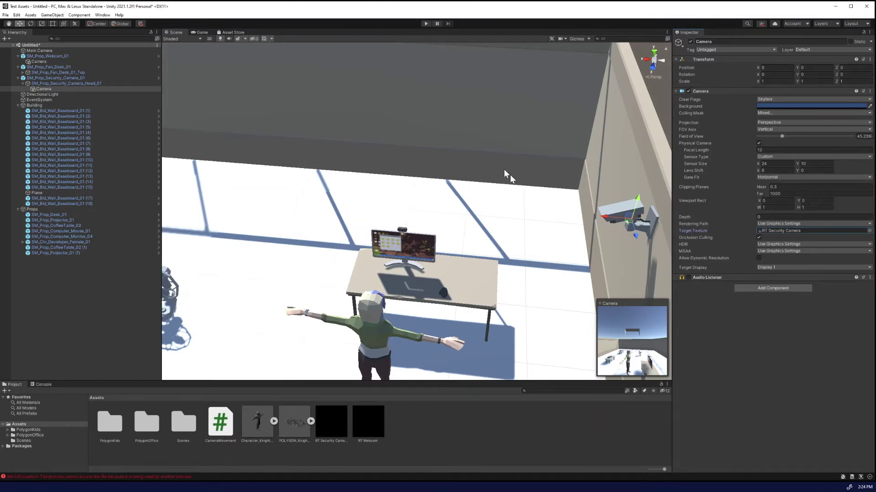
Step: Inspect the projector on the coffee table and the blank wall section it faces
right_drag(510, 174, 397, 123)
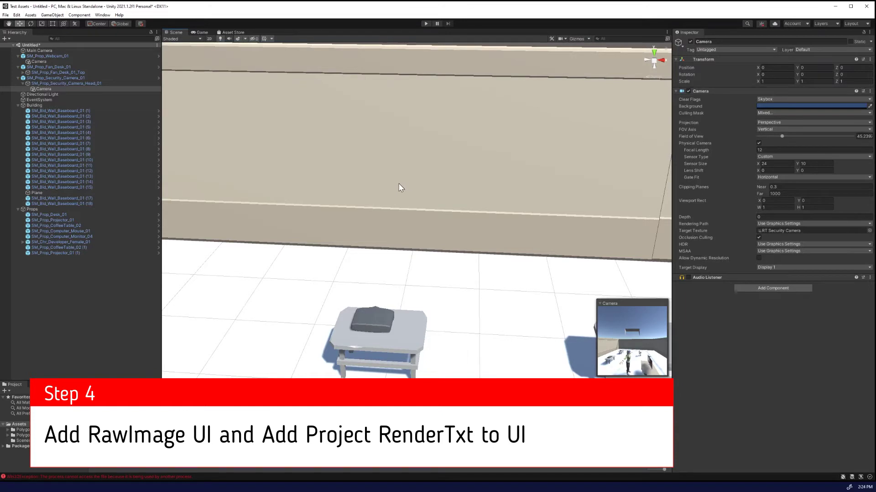
click(381, 319)
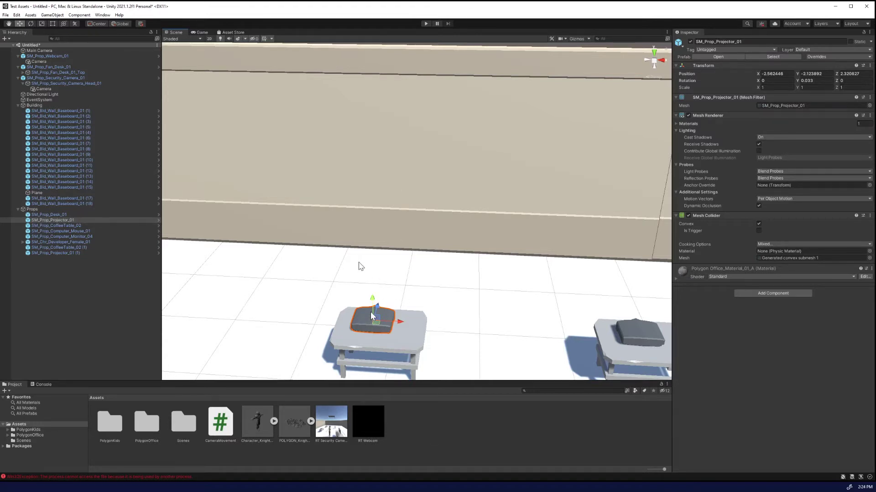
click(390, 168)
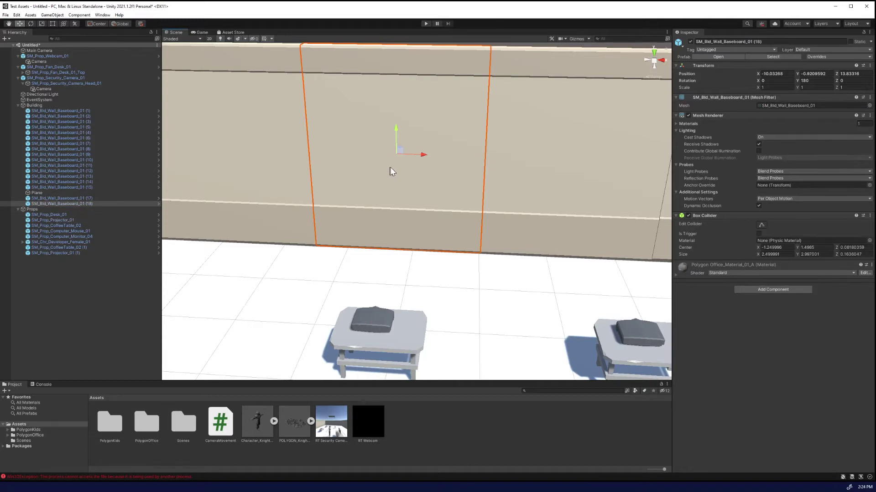
Step: Add a UI Raw Image as a child of SM_Bld_Wall_Baseboard_01 (18)
click(81, 198)
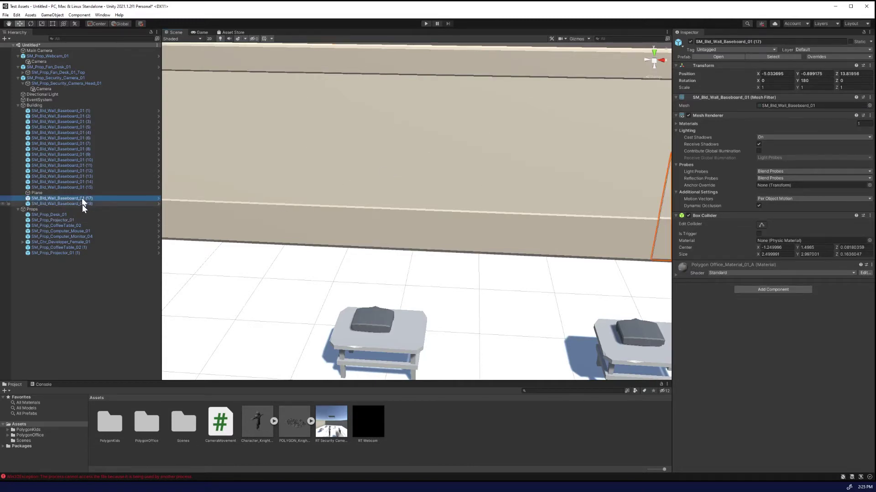
click(82, 204)
right_click(82, 204)
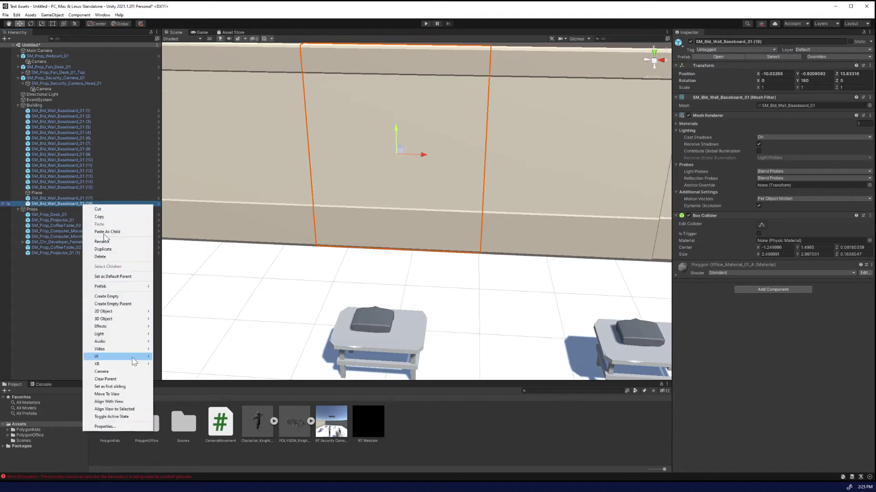
mouse_move(134, 364)
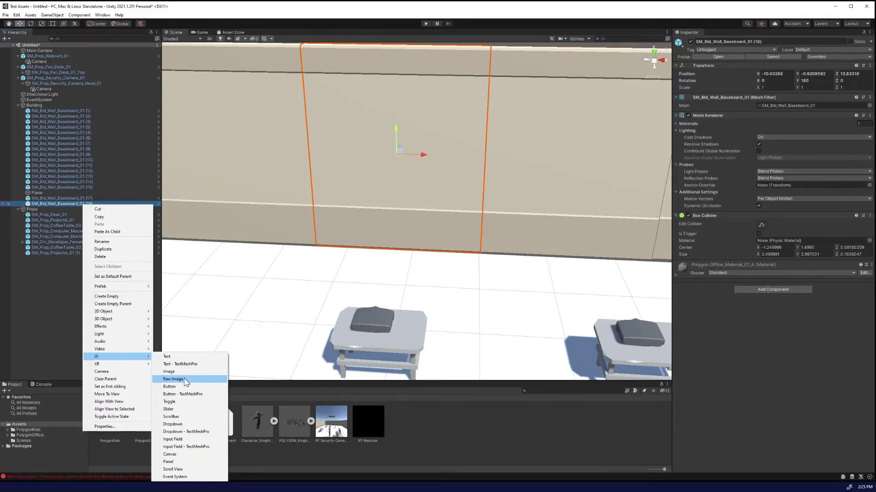
click(174, 380)
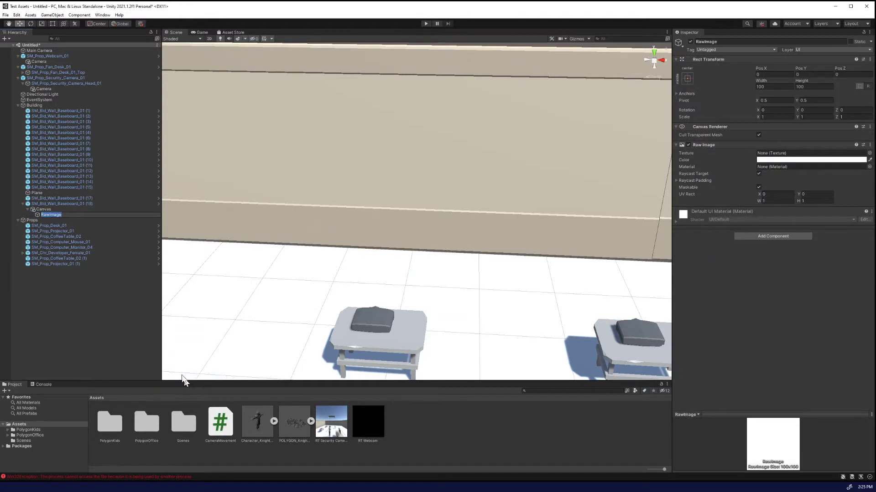
Step: Set the new Canvas's render mode to World Space and reset its Rect Transform
click(62, 210)
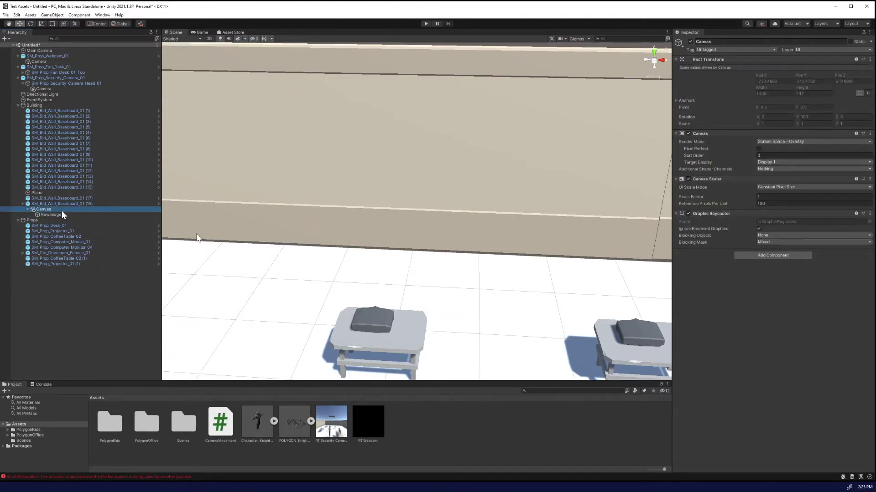
click(814, 142)
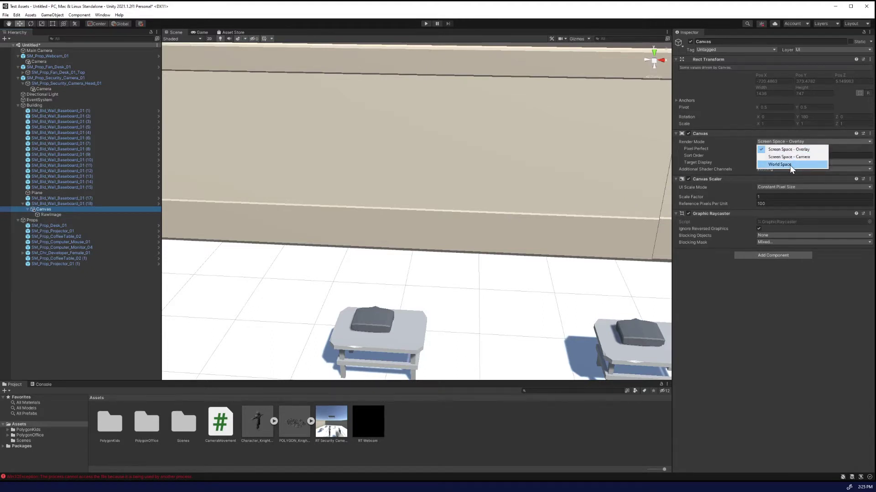
click(790, 165)
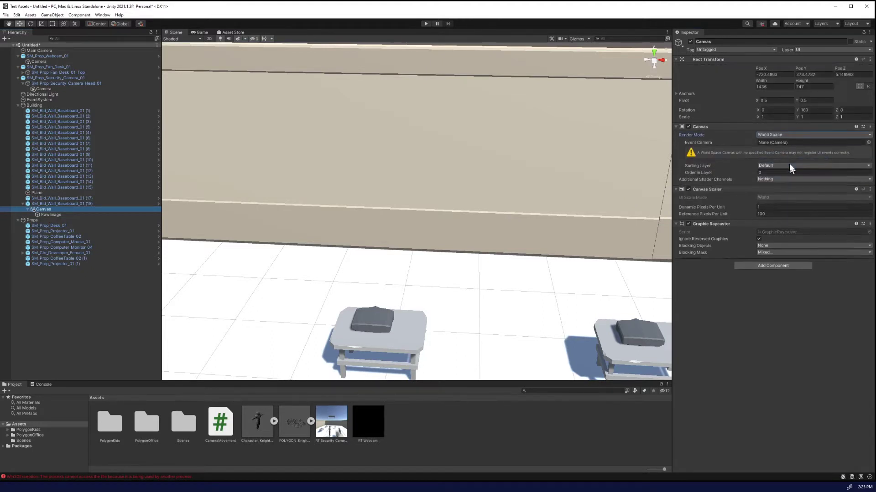
right_click(732, 60)
click(736, 64)
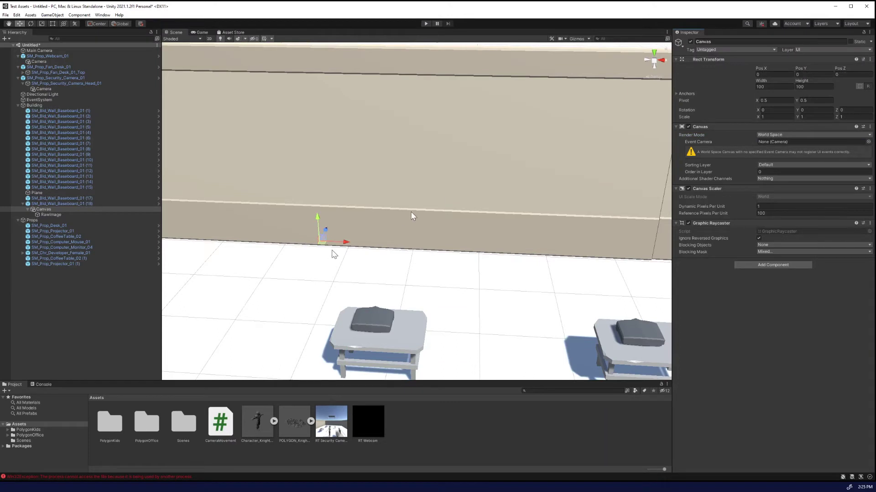
Step: Move the Canvas onto its wall section, to about X -1.24, Y 1.7, and scale it to 0.01 on all axes
drag(333, 254, 368, 226)
drag(363, 182, 391, 181)
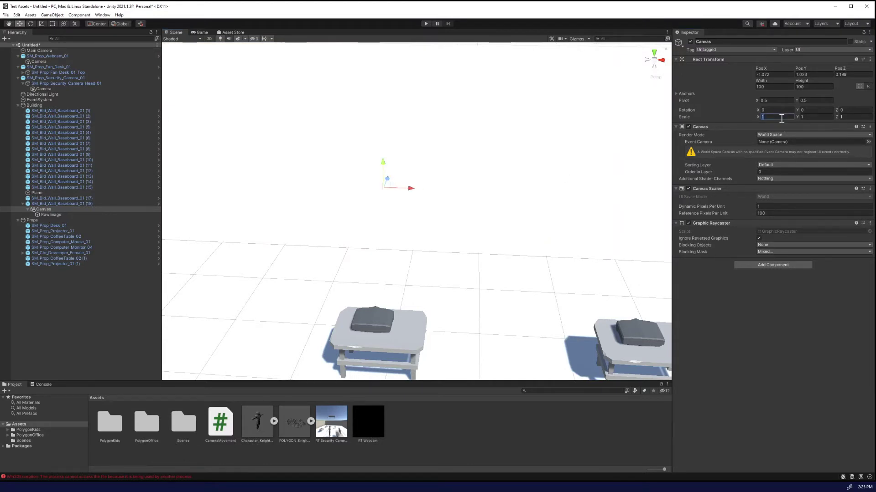
key(BackSpace)
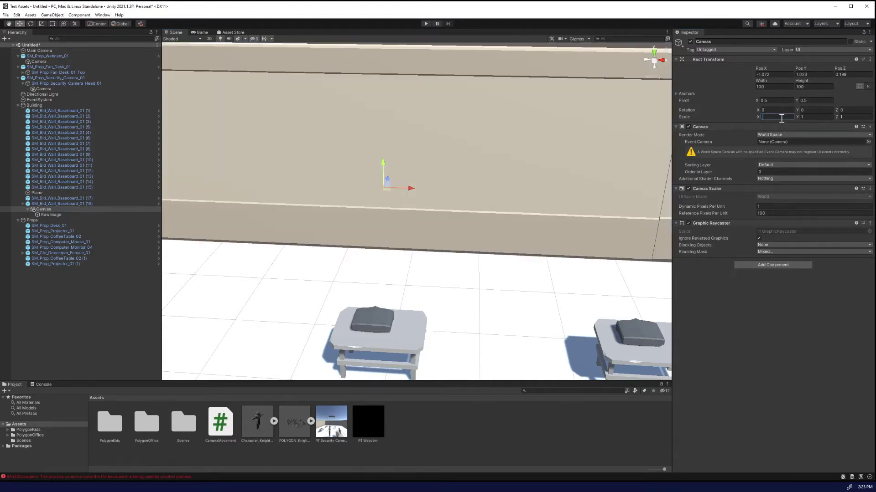
text(0.01)
key(Tab)
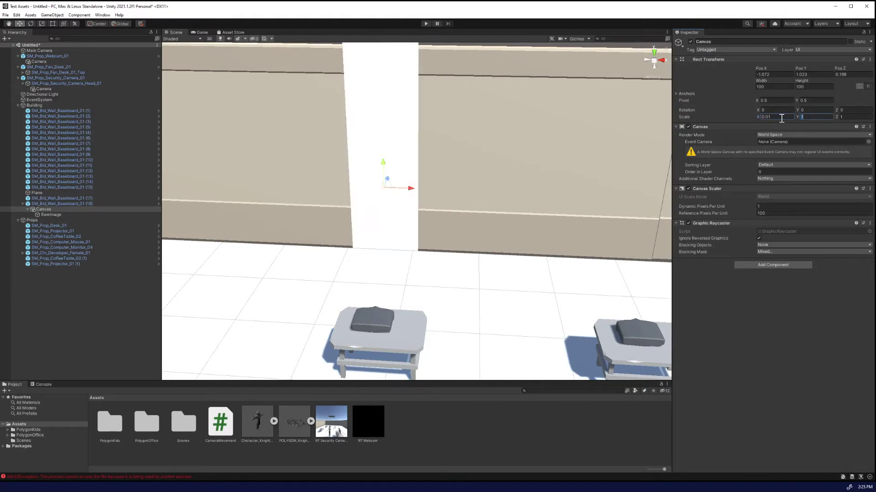
text(0.01)
key(Tab)
key(BackSpace)
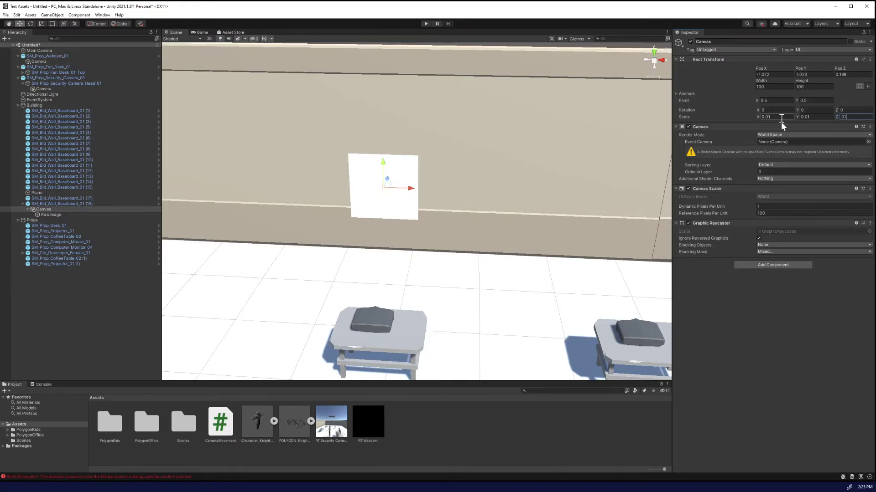
text(.01)
key(Return)
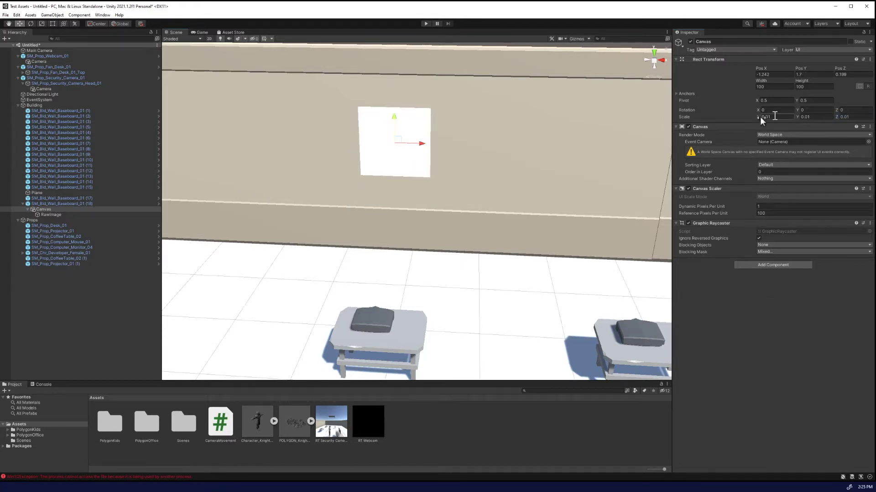
Step: Set the RawImage's width and height to 200
click(91, 214)
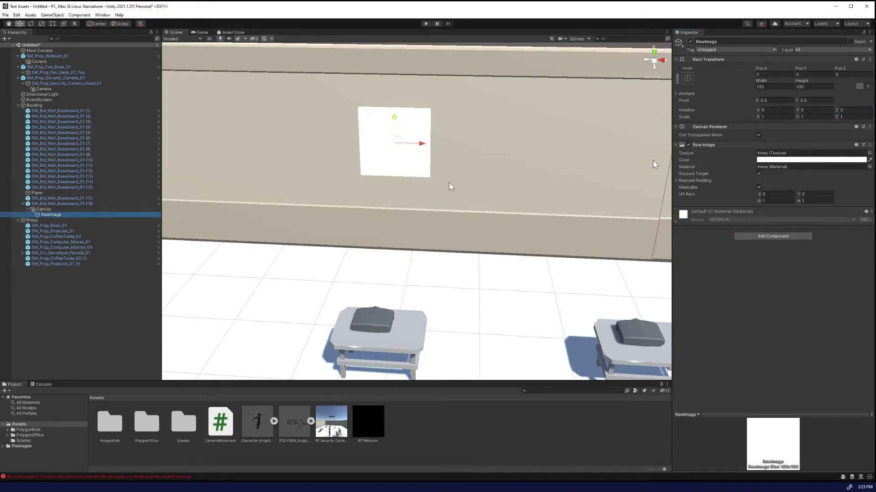
click(776, 86)
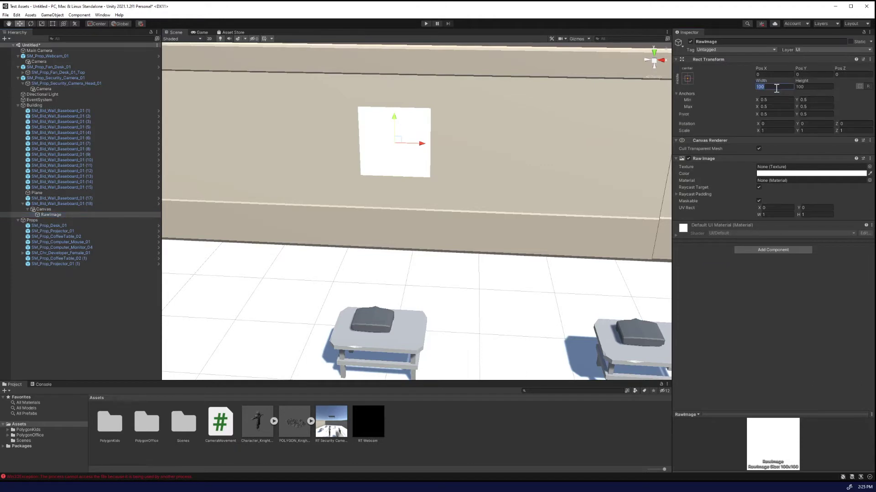
text(200)
key(Tab)
text(200)
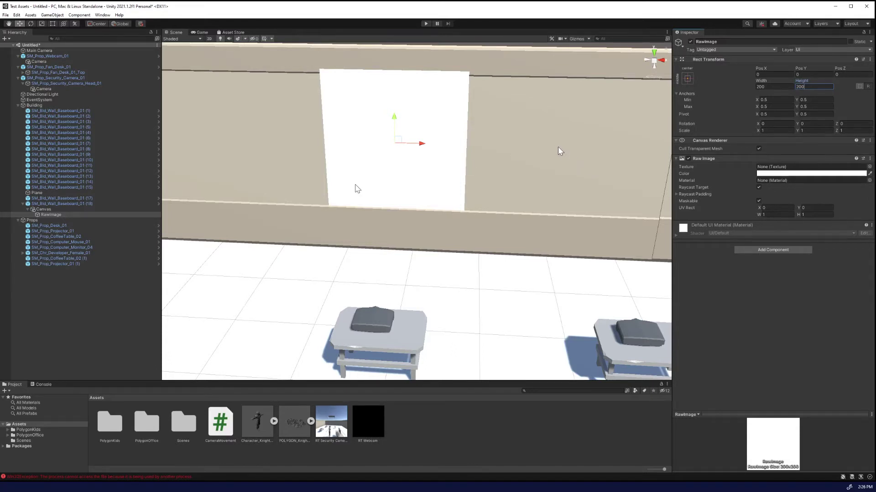
Step: Paste a copy of the Canvas as a child of SM_Bld_Wall_Baseboard_01 (15) and shift it to about X -1.89 on the neighbouring wall section
right_click(67, 187)
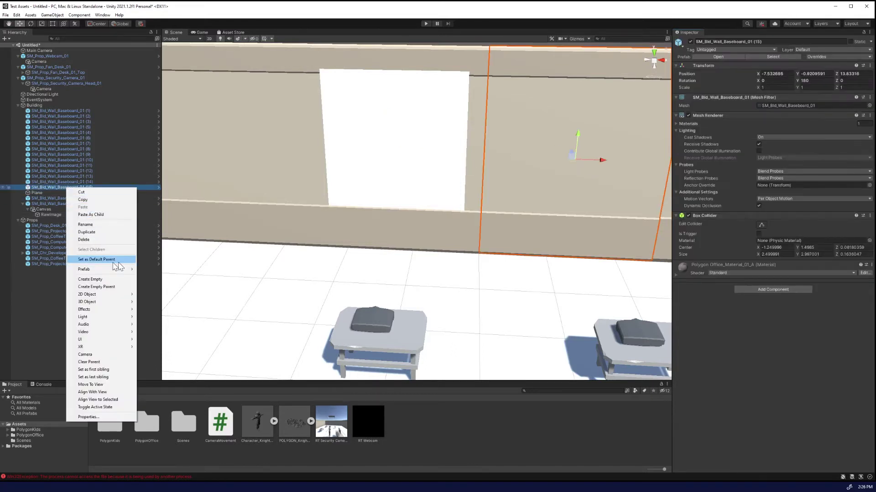
click(91, 215)
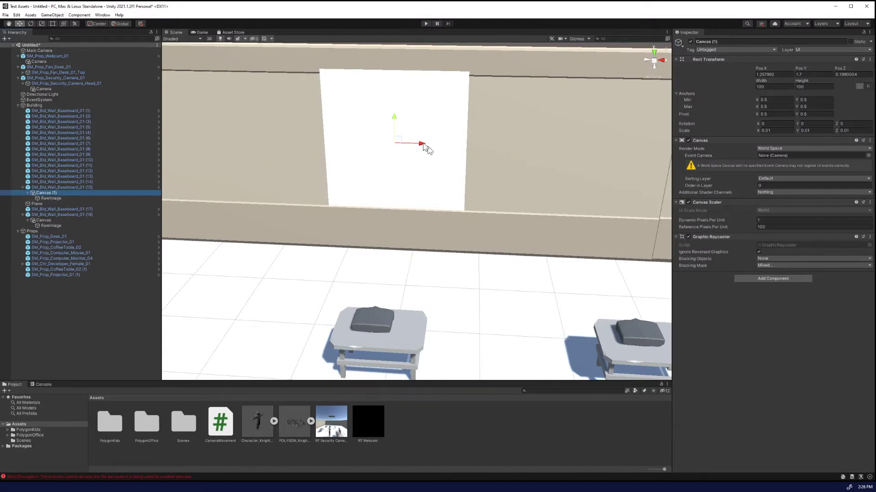
drag(424, 143, 645, 150)
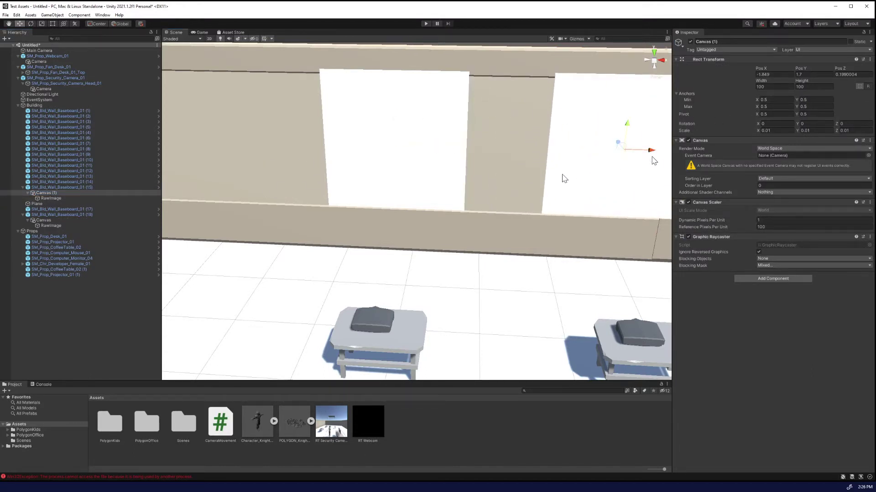
scroll(563, 176, down, 3)
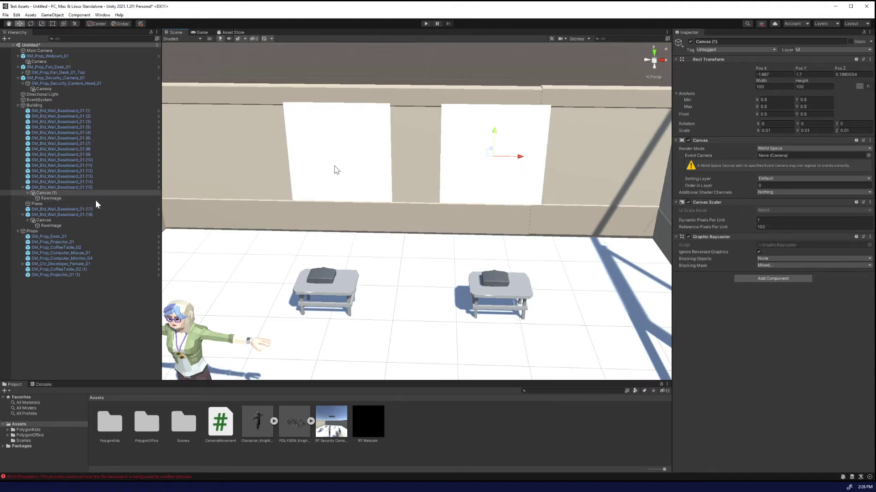
Step: Assign RT Security Camera as the texture of the RawImage under SM_Bld_Wall_Baseboard_01 (18)
click(71, 226)
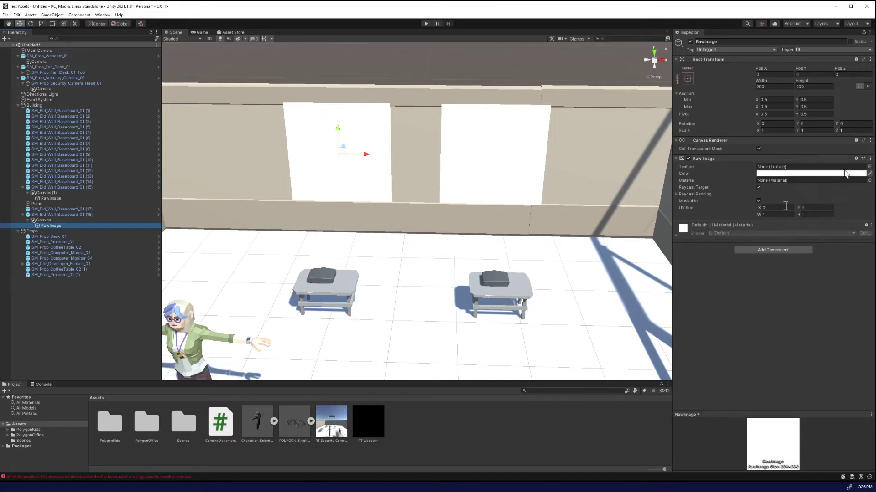
click(767, 170)
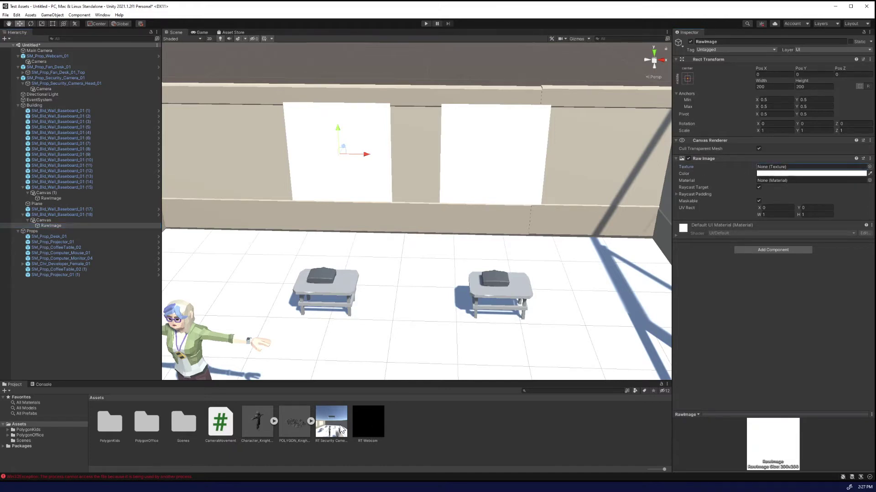
drag(336, 425, 781, 169)
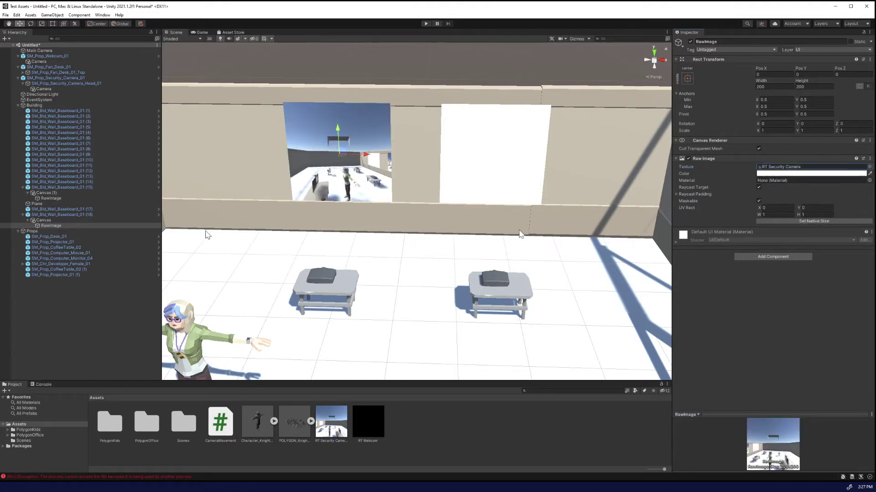
Step: Assign RT Webcam as the texture of Canvas (1)'s RawImage and briefly run the scene to check both feeds
click(79, 199)
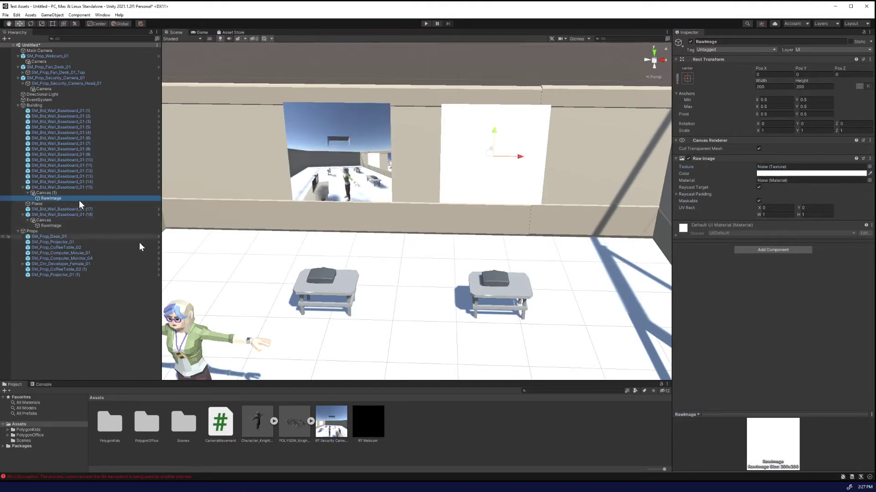
drag(376, 410, 759, 168)
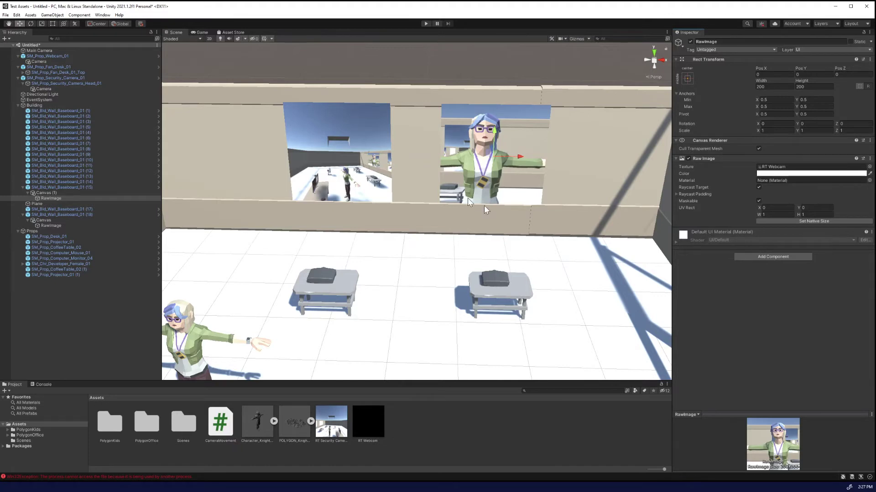
click(425, 24)
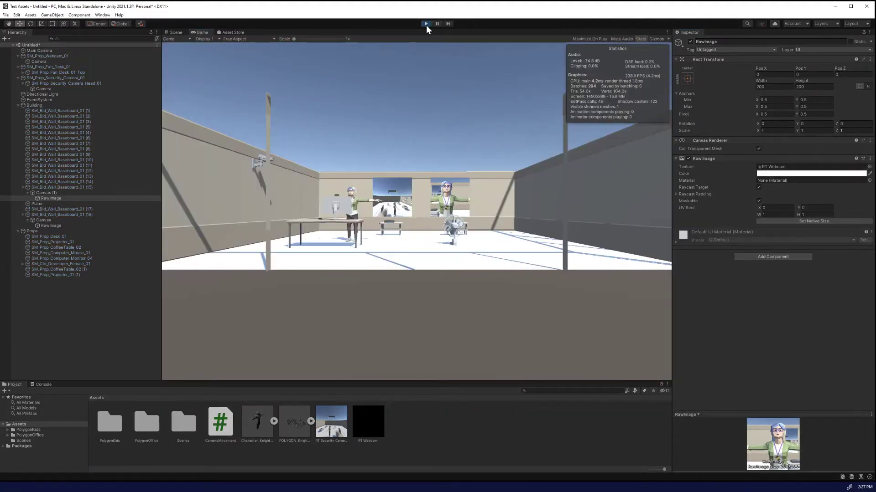
click(426, 24)
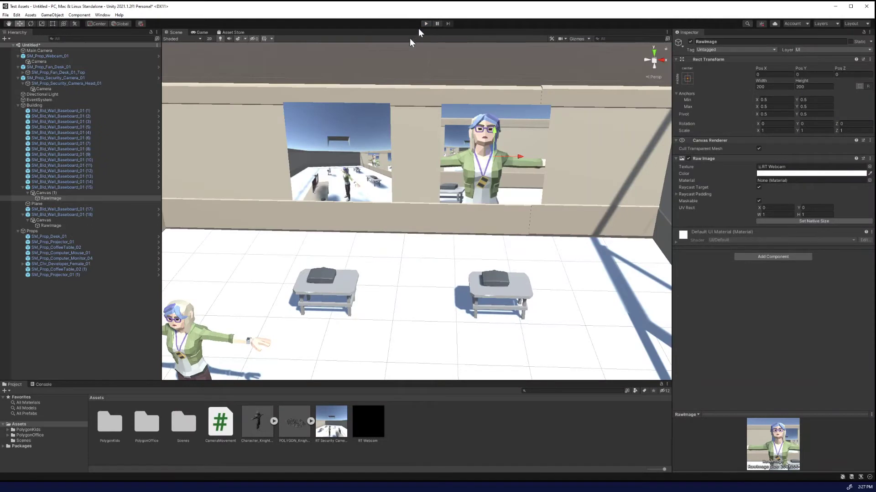
Step: Open the CameraMovement script in Visual Studio Code and declare "public float speed = 1;" at the top of the class
click(220, 421)
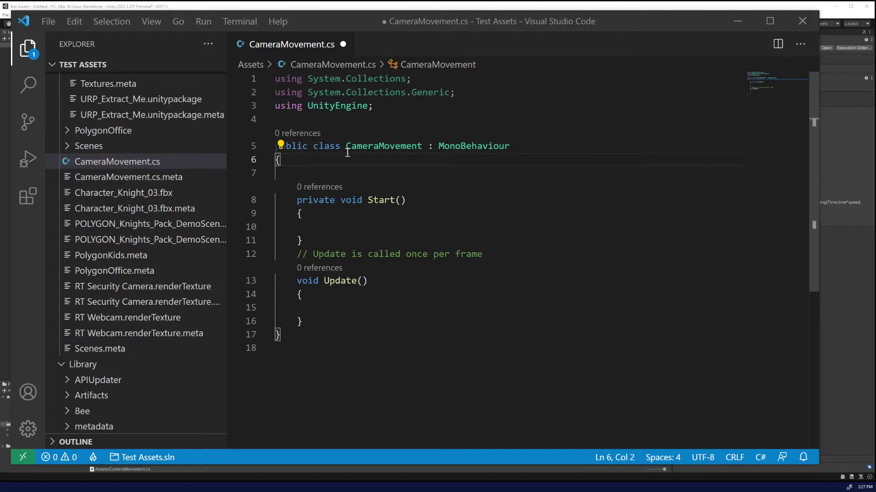
click(333, 173)
key(Tab)
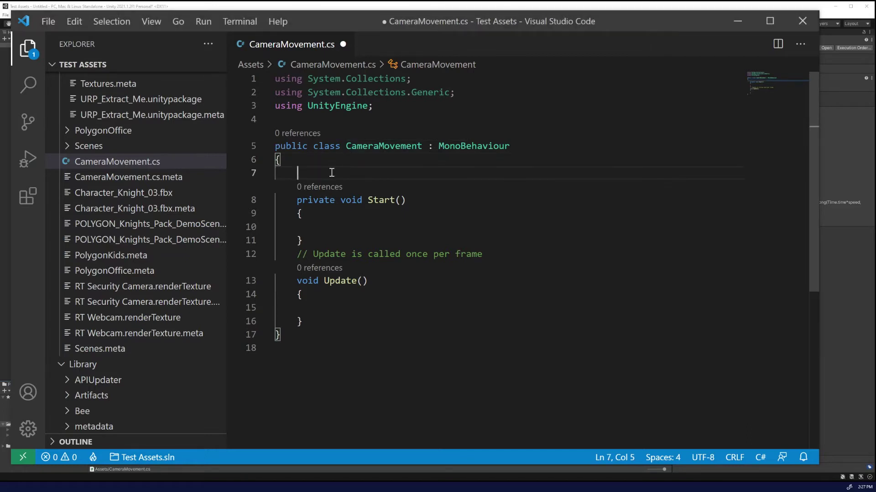
text(public float speed)
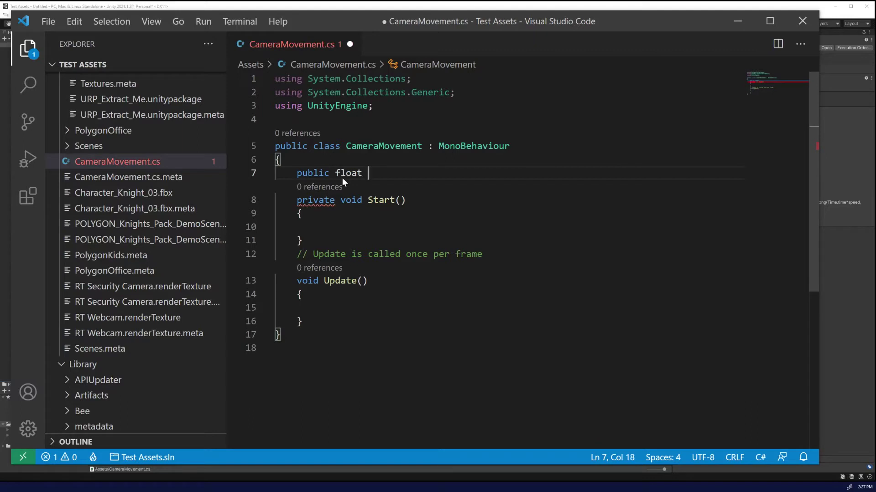
text( = 1;)
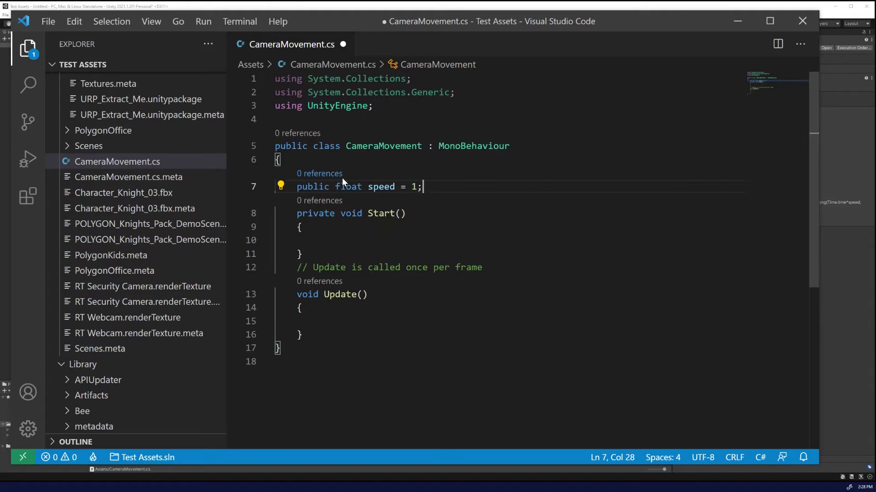
Step: Declare "private Vector3 pointA, pointB;" below the speed field, separated from it by a blank line
key(Return)
key(Return)
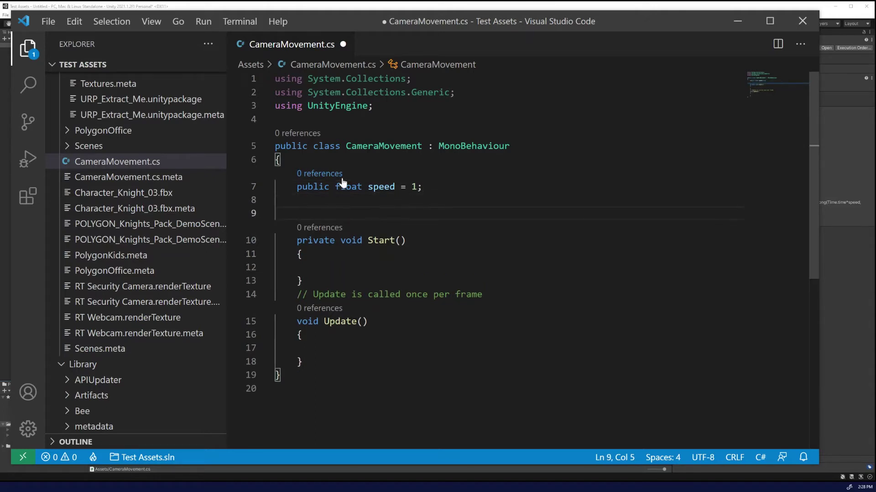
text(private )
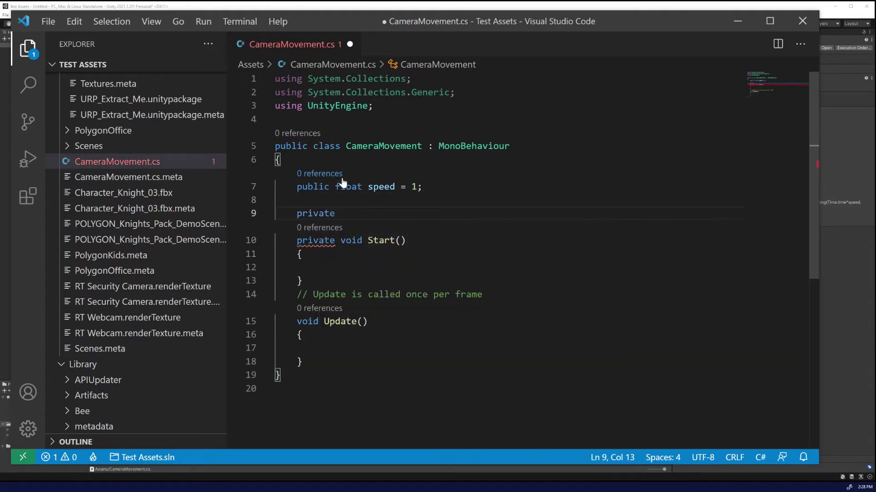
text(Vector3)
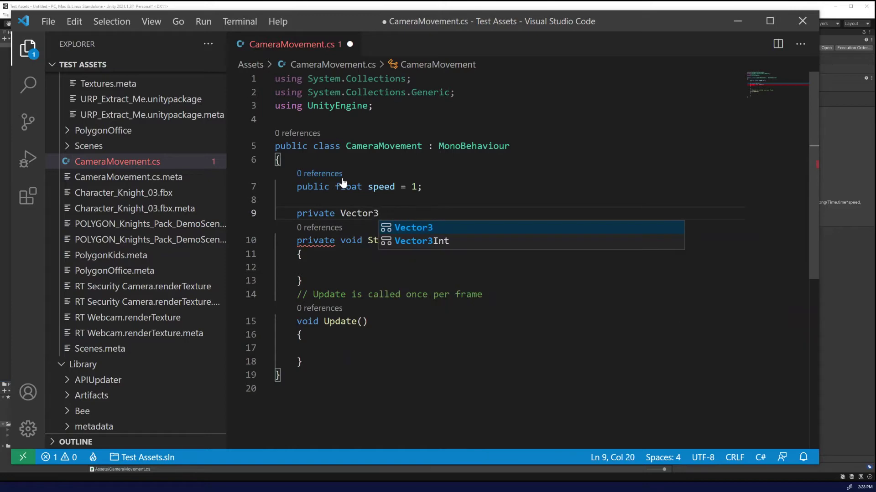
text( point)
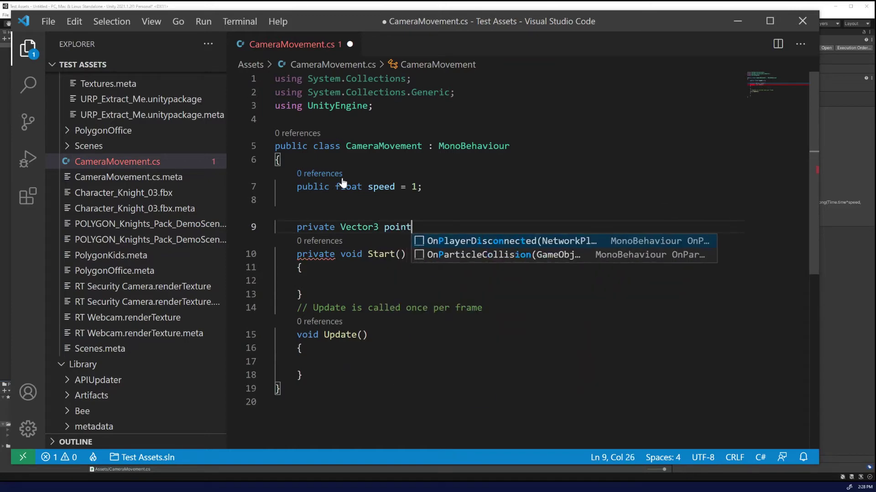
text(A, pointB;)
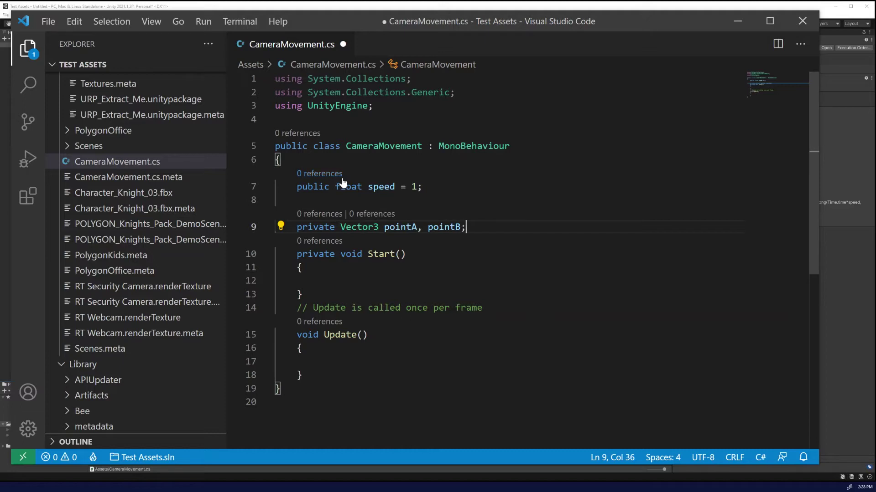
Step: Inside Start(), write "pointA = transform.eulerAngles + new Vector3(0f,45f,0f);"
click(365, 282)
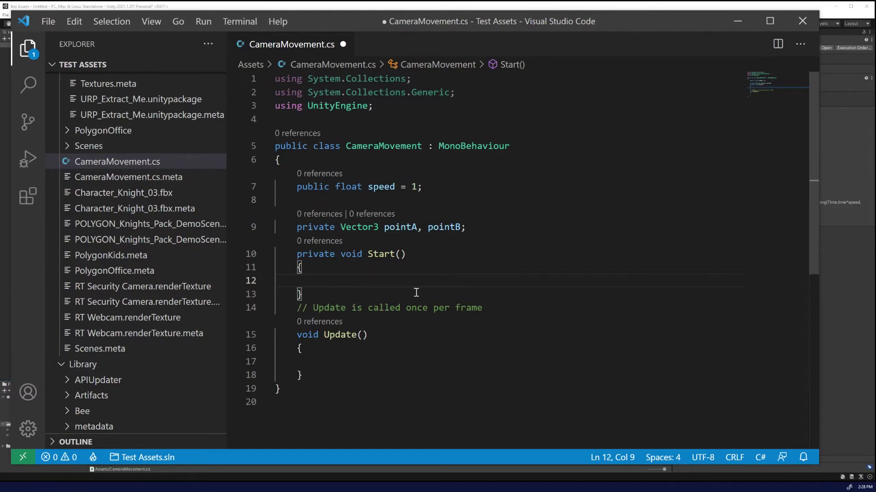
text(pointA )
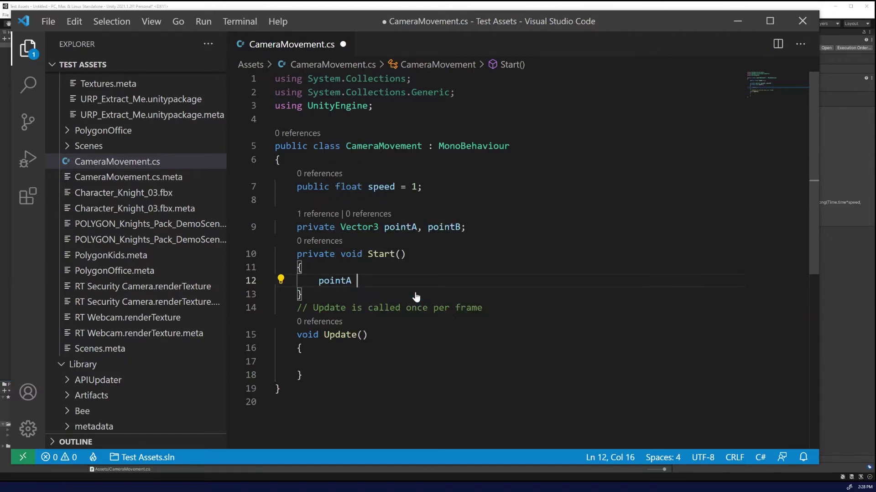
text(=)
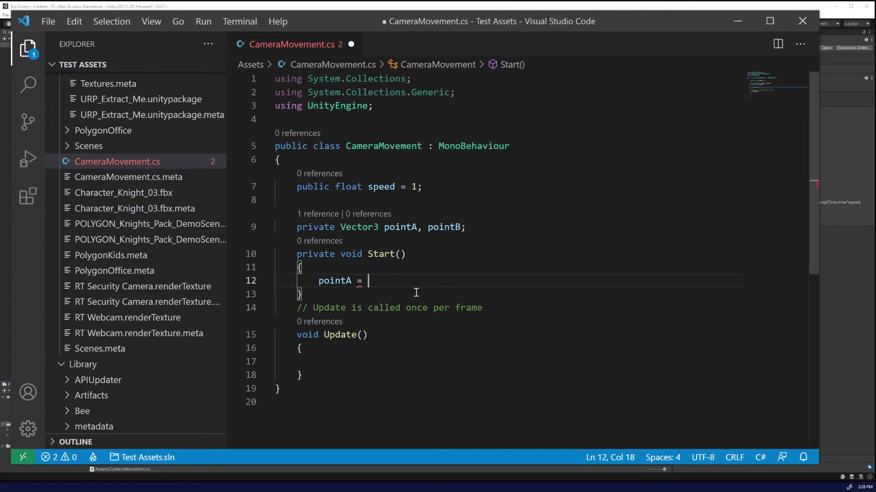
text(transfor)
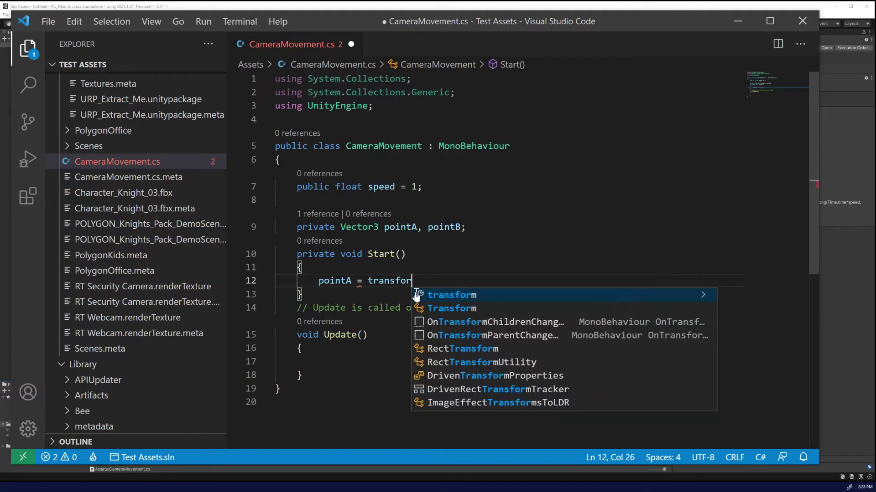
text(m.eulerAngle)
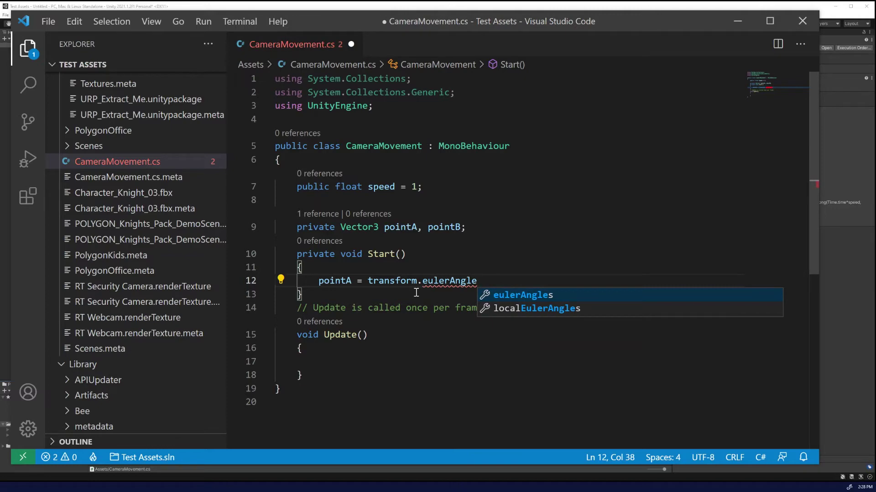
text(s + )
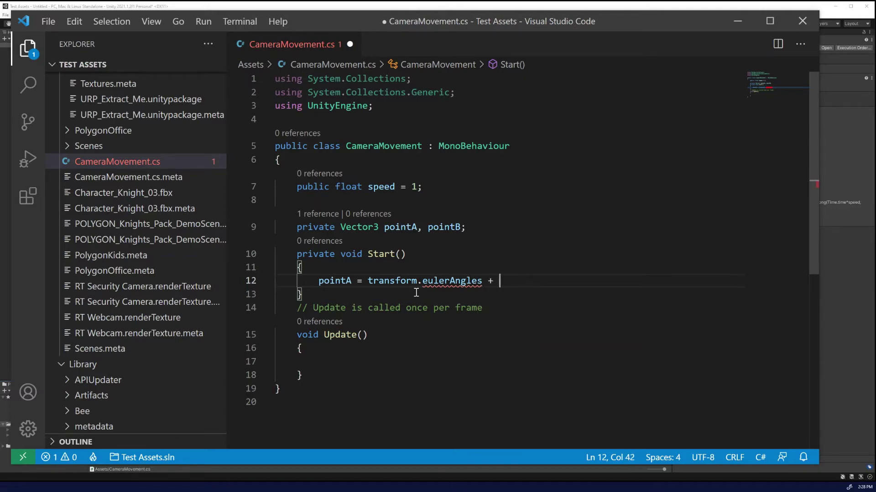
text(new Vector3)
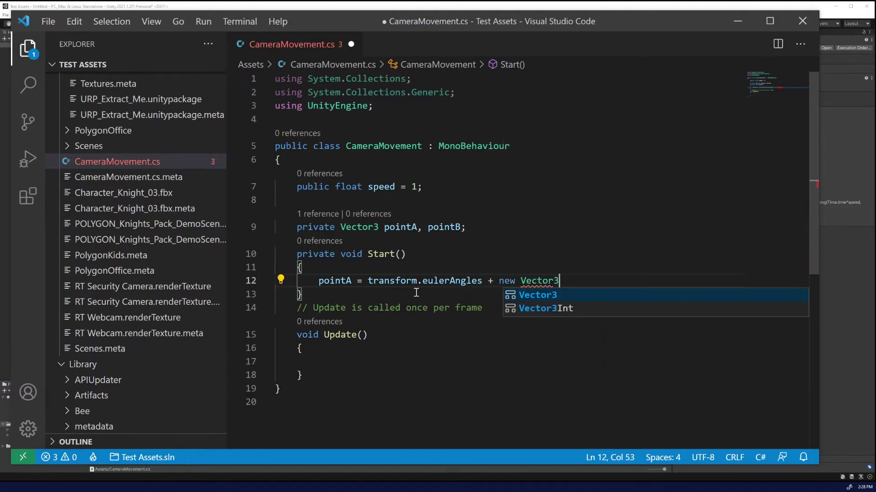
text((0f,)
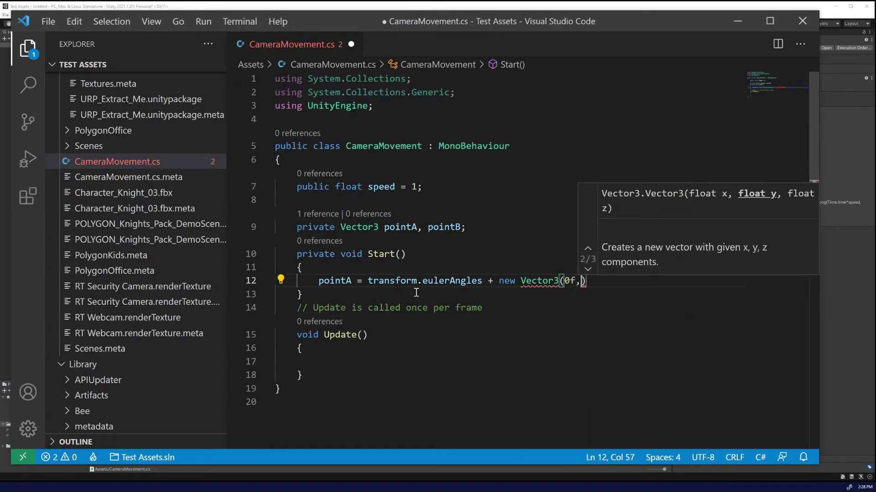
text(45f)
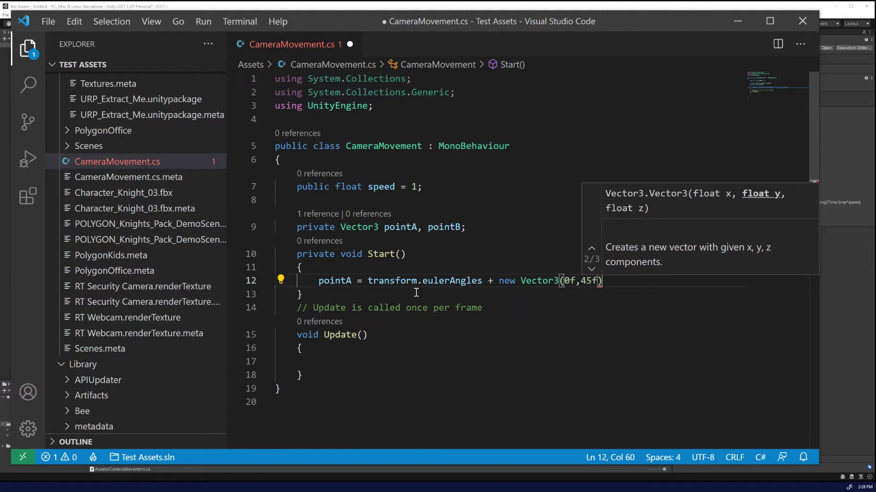
text(,0f))
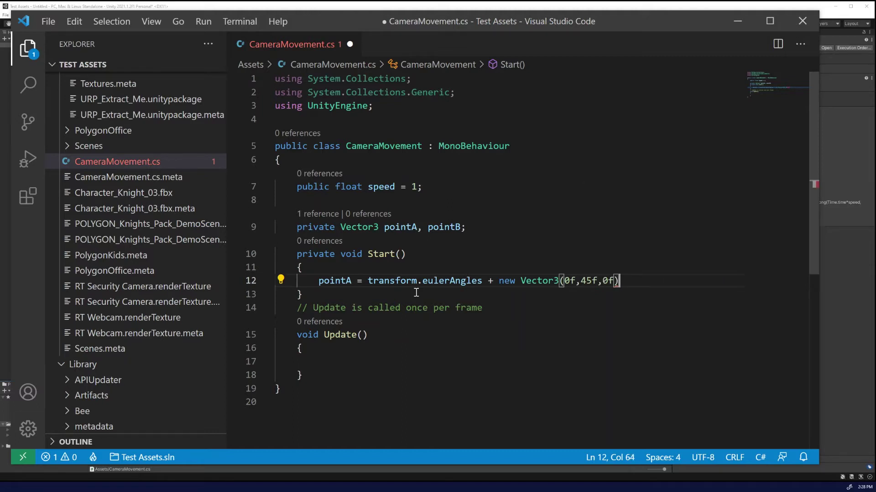
text(;)
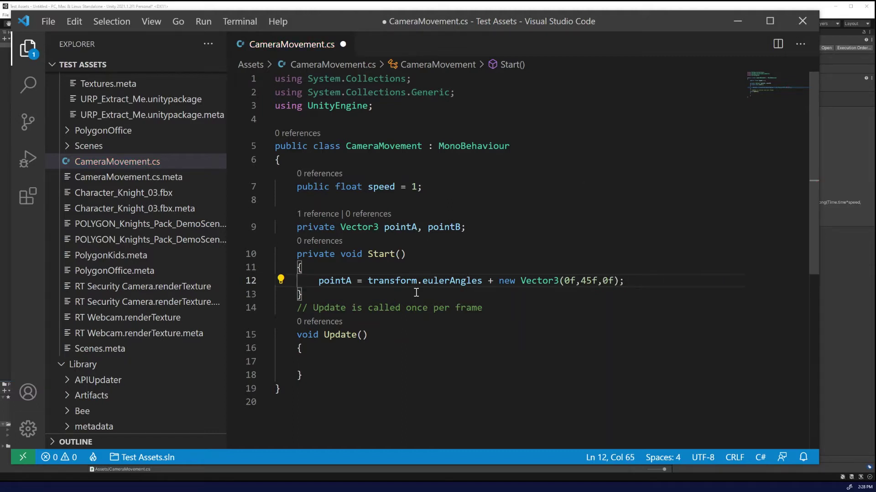
Step: Duplicate the pointA assignment onto the line below it in Start() and align its indentation with the original
double_click(405, 280)
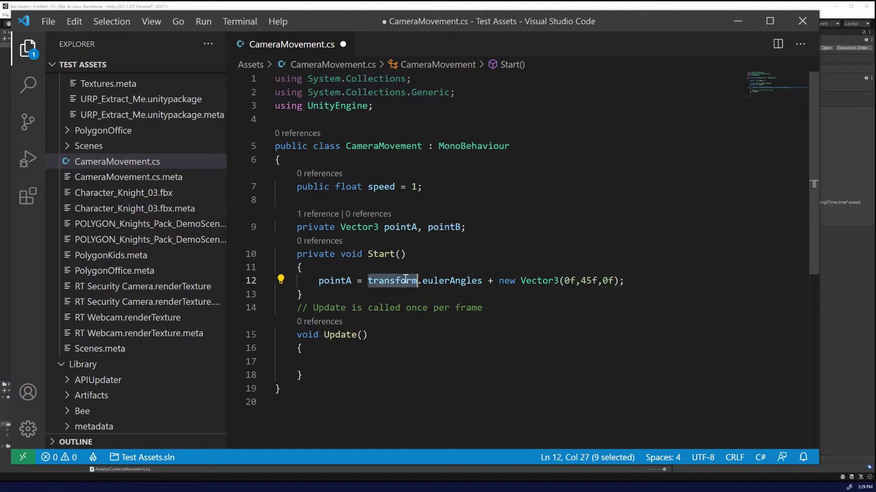
triple_click(406, 279)
key(ctrl+c)
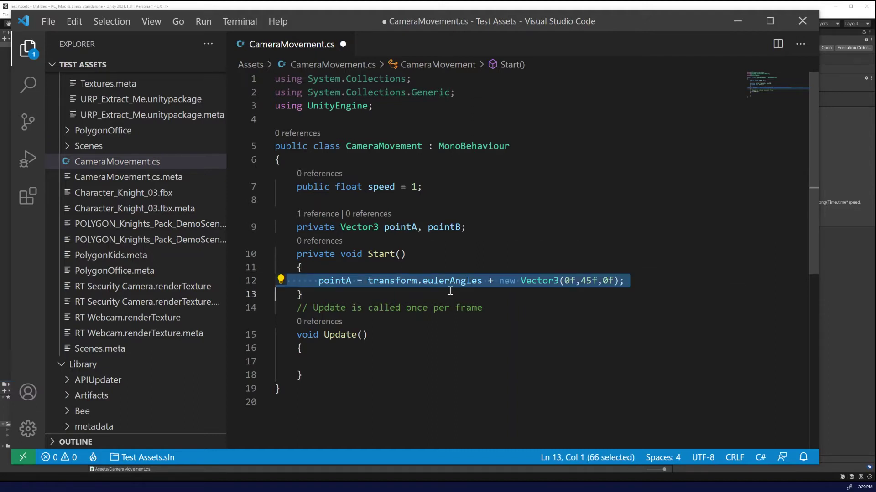
click(636, 284)
key(Return)
key(ctrl+v)
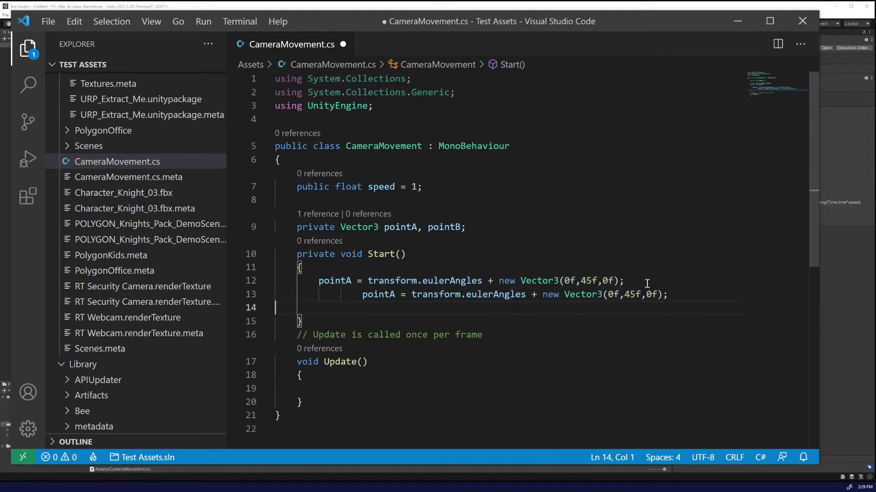
click(363, 294)
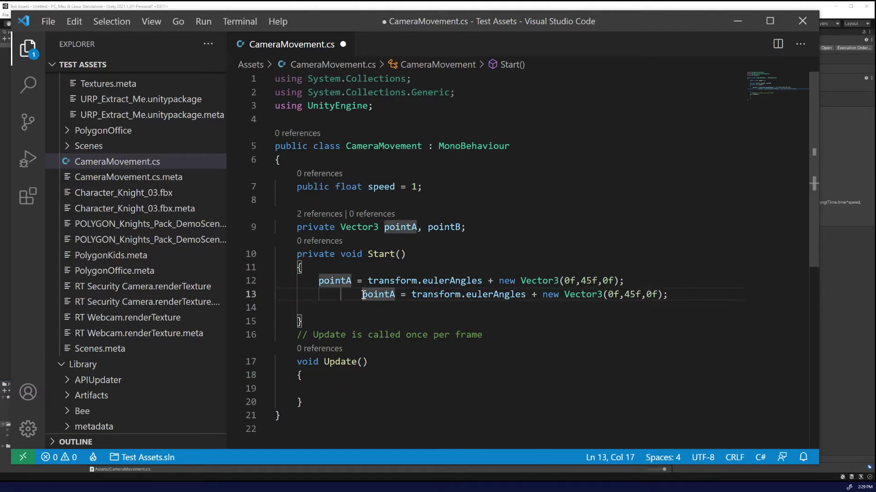
key(BackSpace)
key(BackSpace)
Step: Change the duplicated assignment in Start() to "pointB = transform.eulerAngles + new Vector3(0f,-45f,0f);"
key(Right)
key(Right)
key(Right)
key(Right)
key(Right)
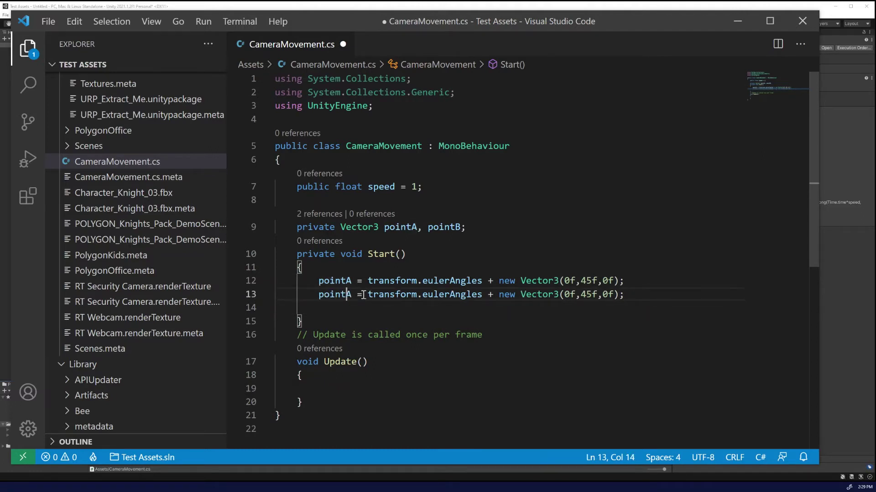
key(shift+Right)
text(B)
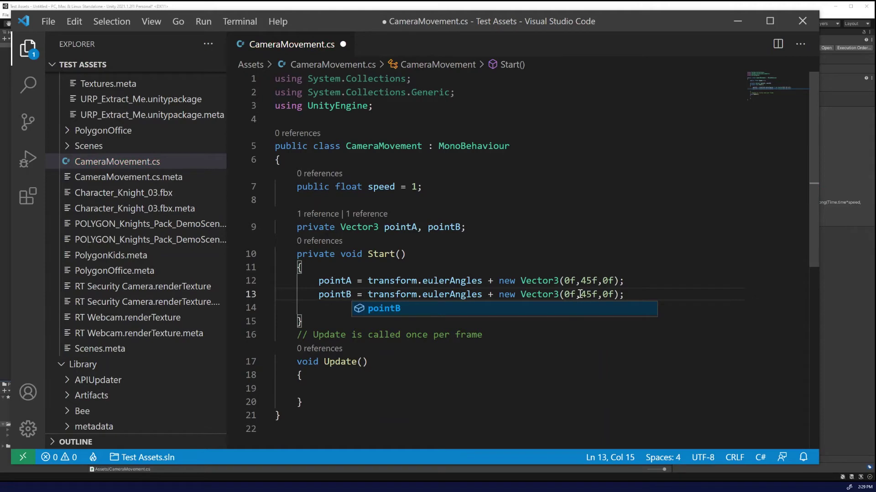
click(579, 295)
text(-)
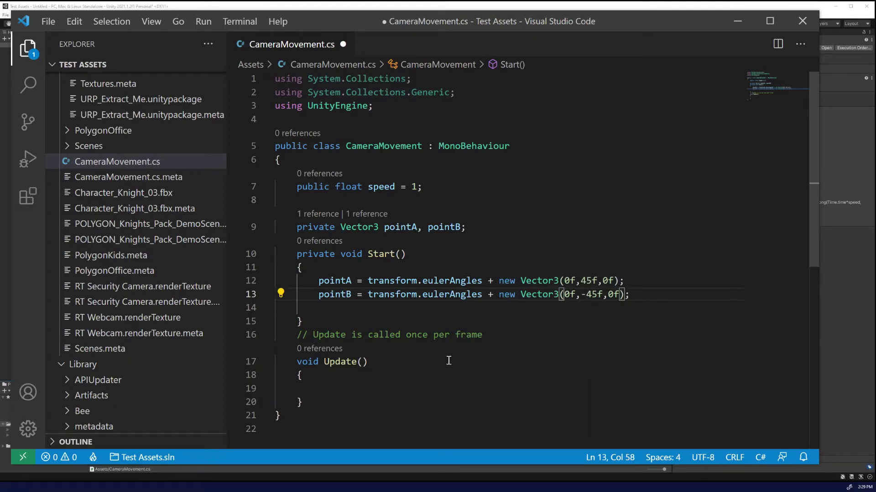
Step: Inside Update(), write "float time = Mathf.PingPong(Time.time * speed,1);" and start a new line below it
click(416, 385)
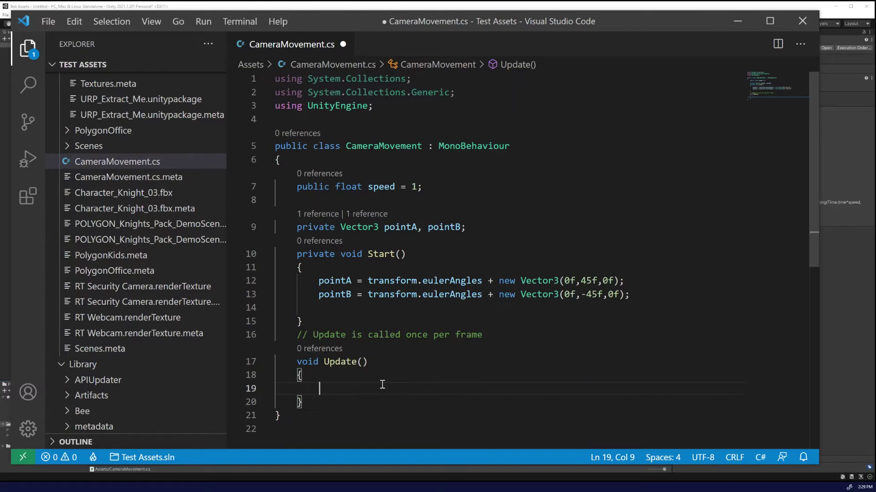
text(float )
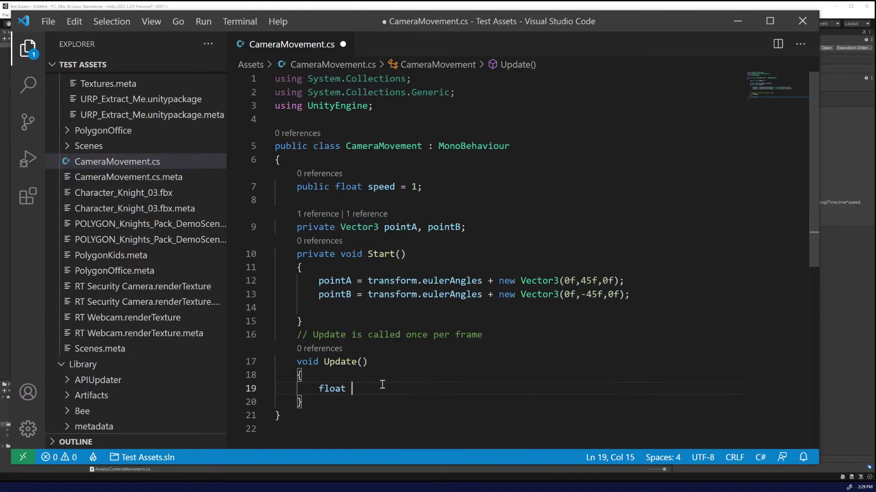
text(tim)
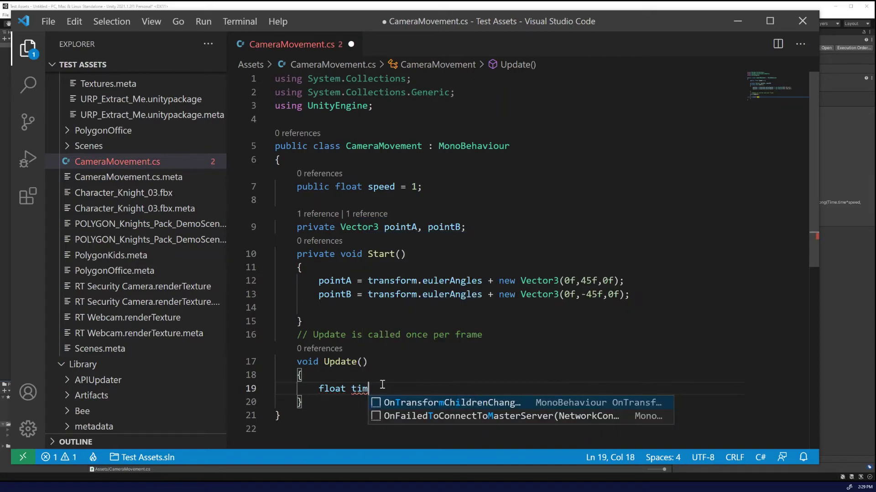
text(e =)
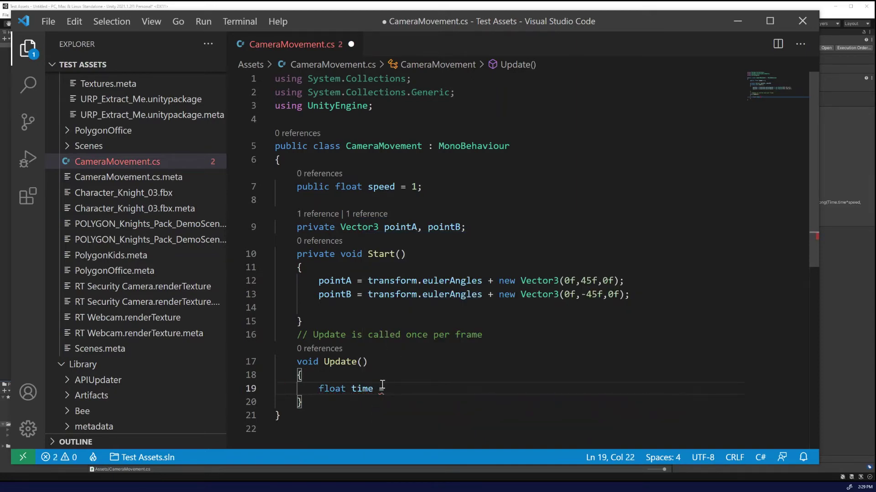
text( Math)
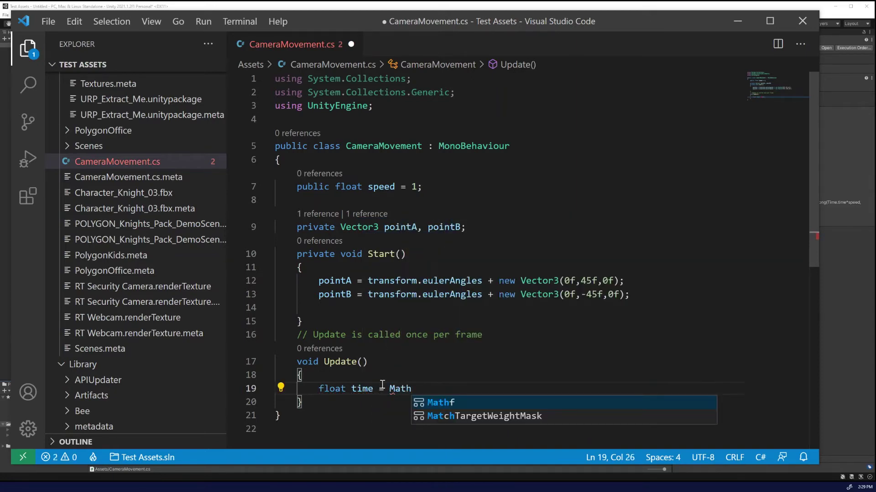
text(f.Pi)
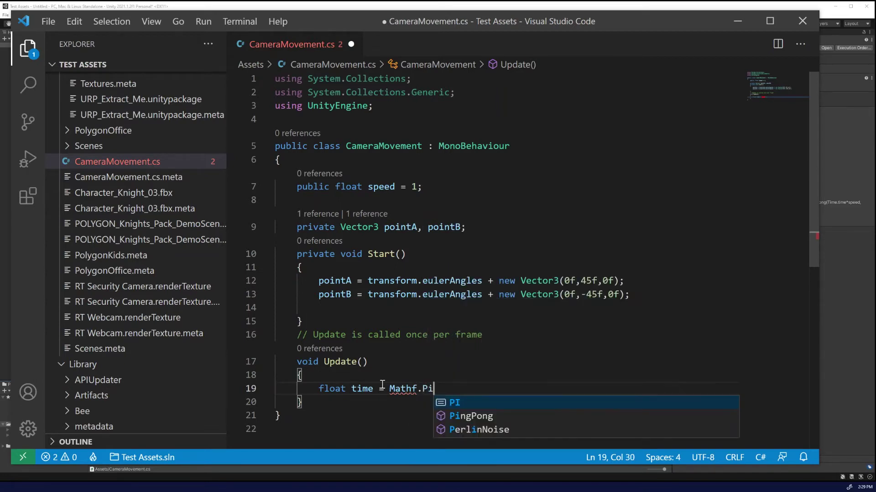
text(ngPong)
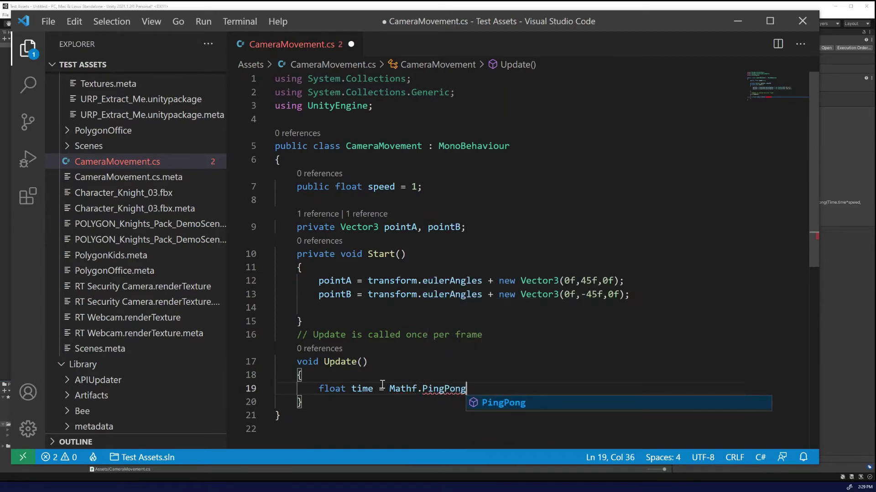
text((Time.time)
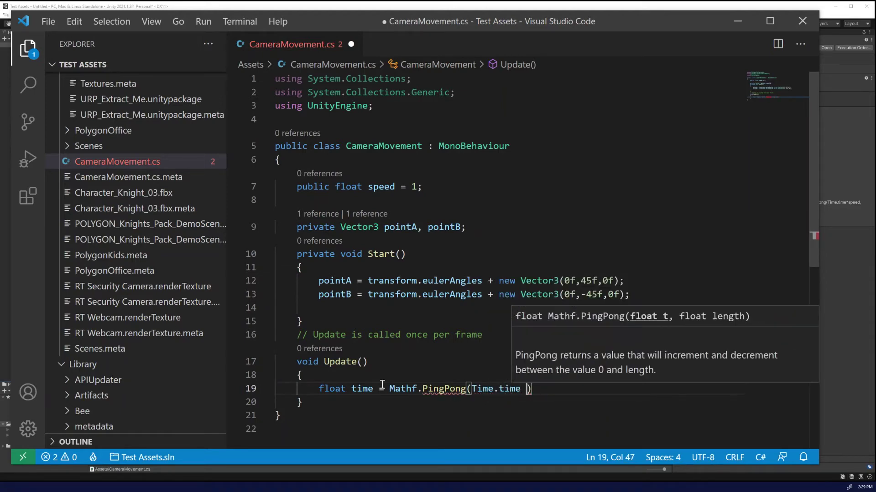
text( * speed,)
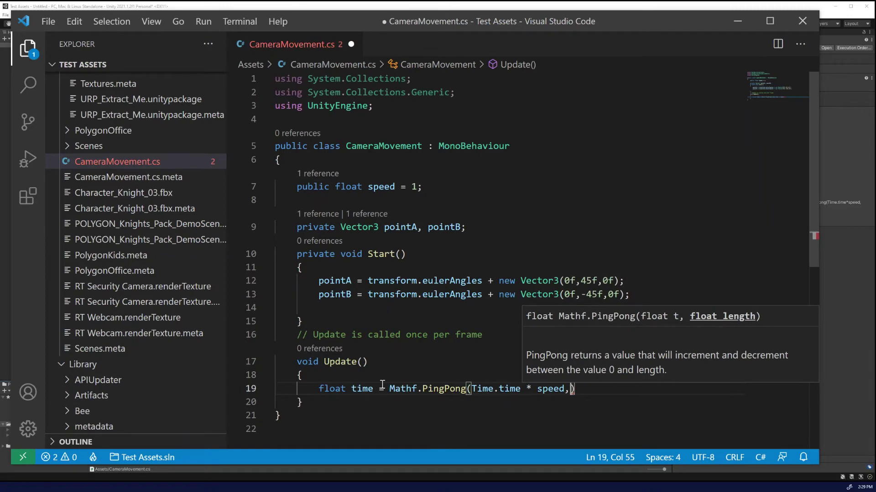
text(1))
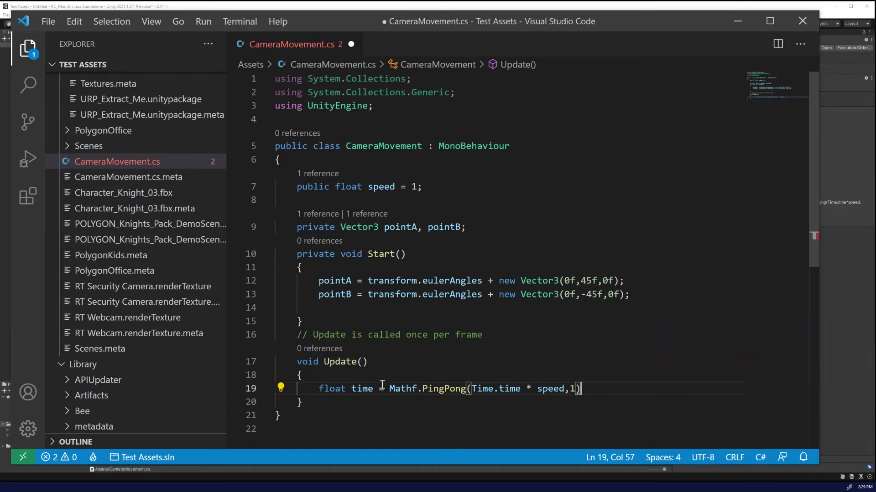
text(;)
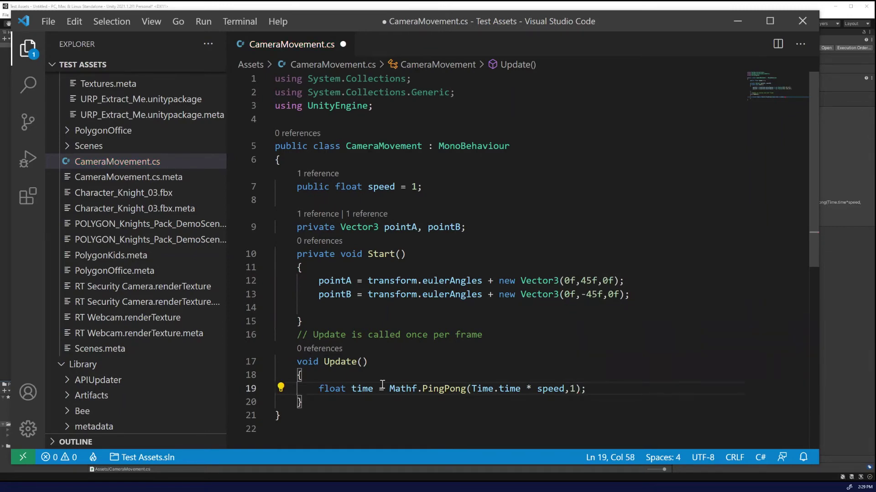
key(Return)
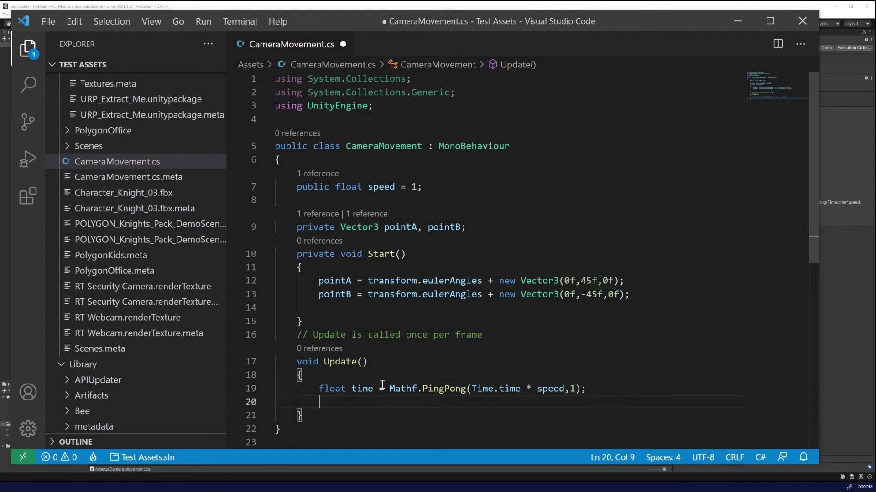
Step: Inside Update(), write "transform.eulerAngles = Vector3.Lerp(pointA, pointB, time);" below the time declaration and save CameraMovement.cs
text(tra)
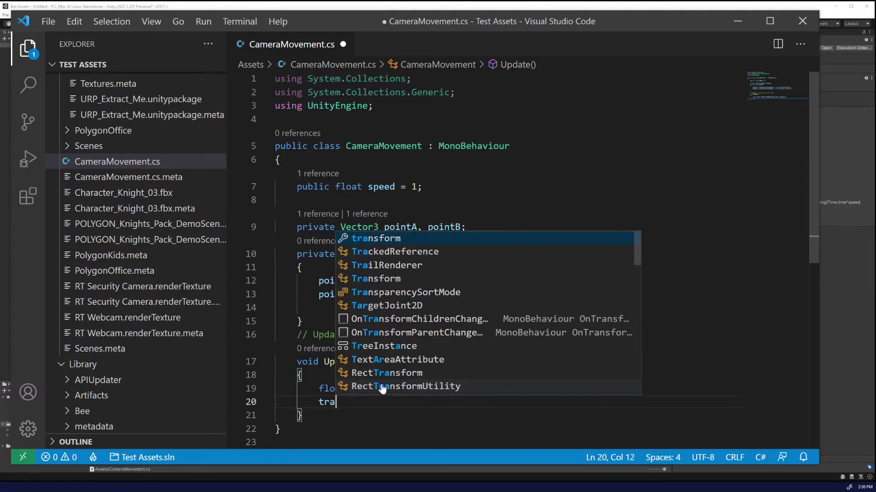
text(nsform)
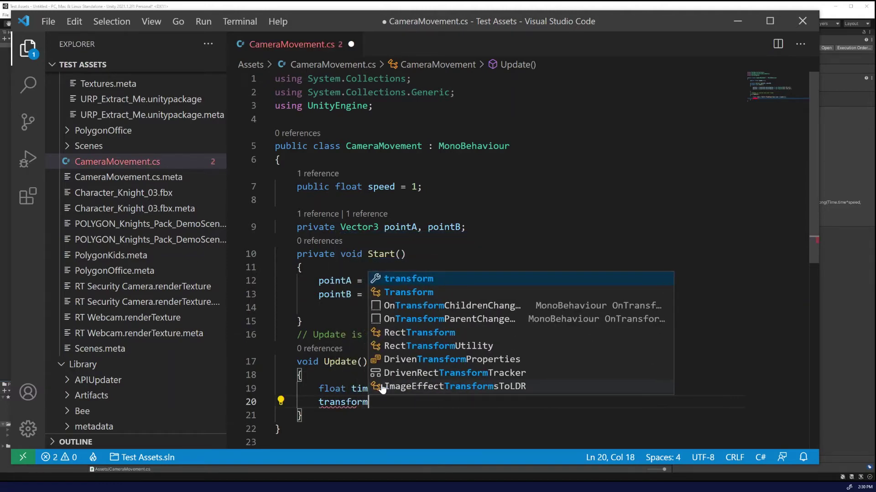
text(.eulerA)
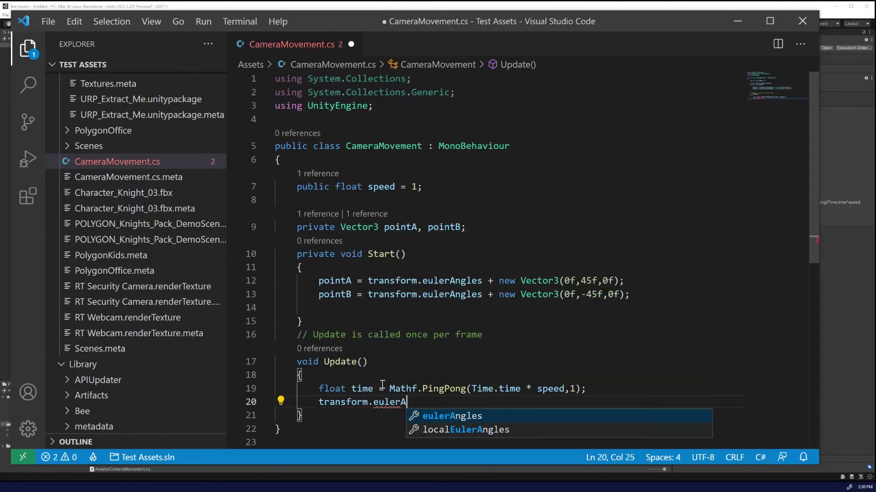
text(ngles )
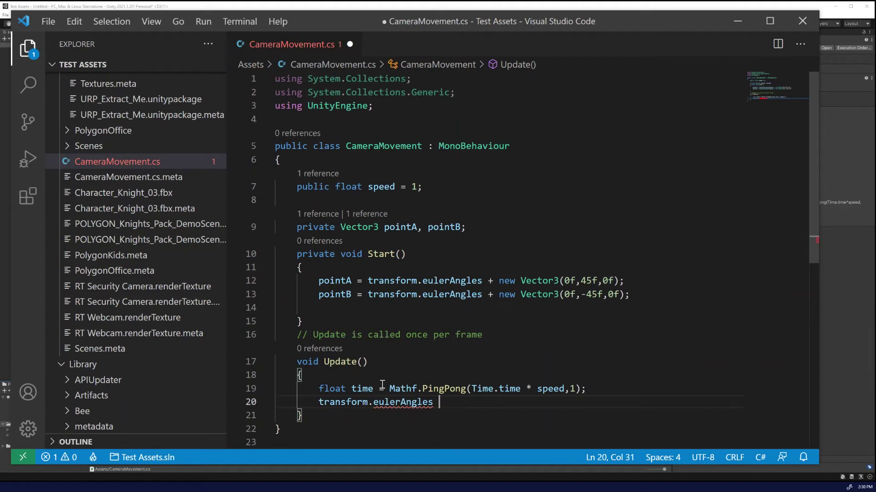
text(= Vector3)
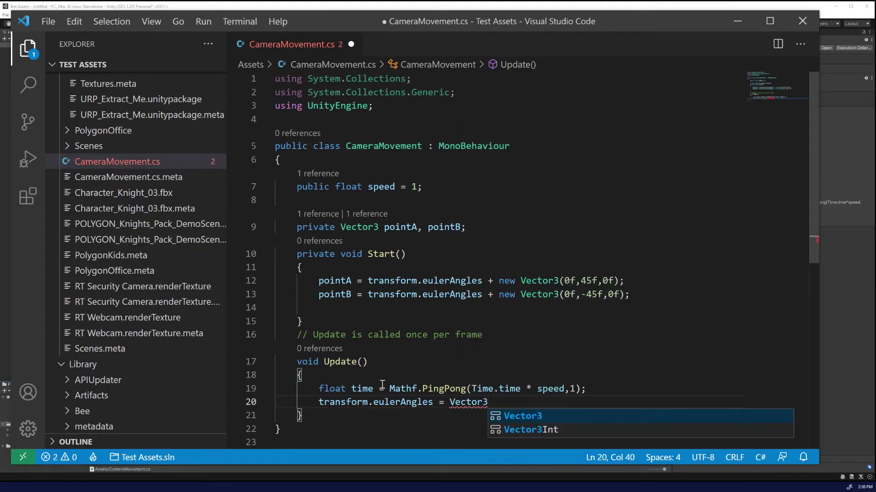
text(.Lerp)
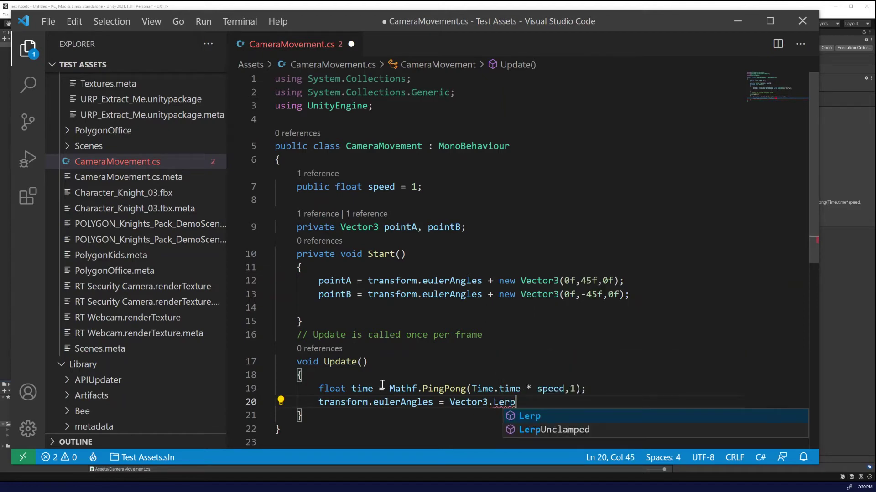
text(()
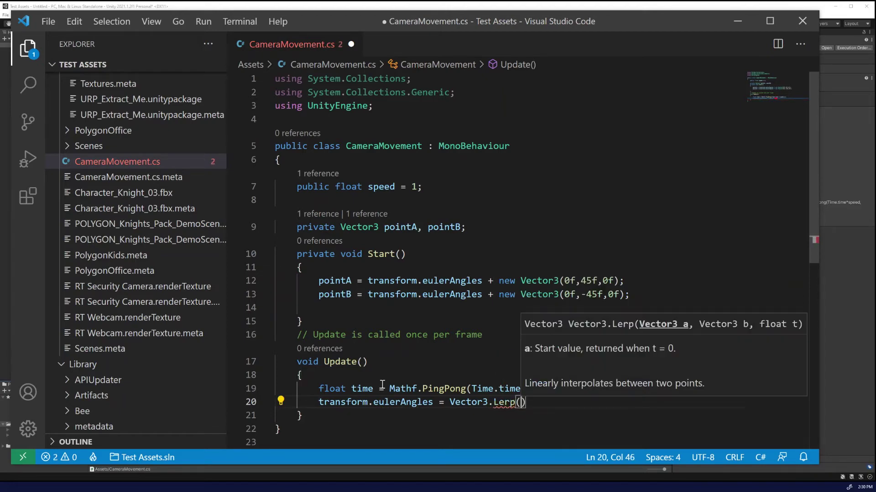
text(pointA, )
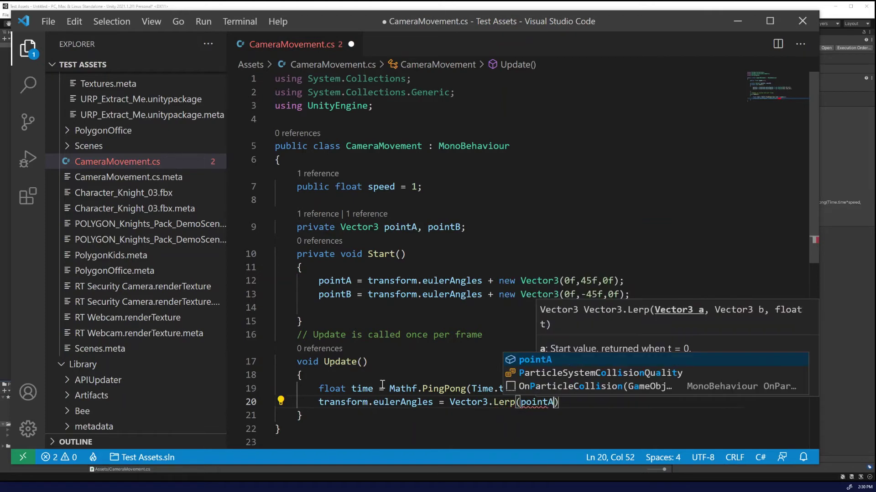
text(pointB, )
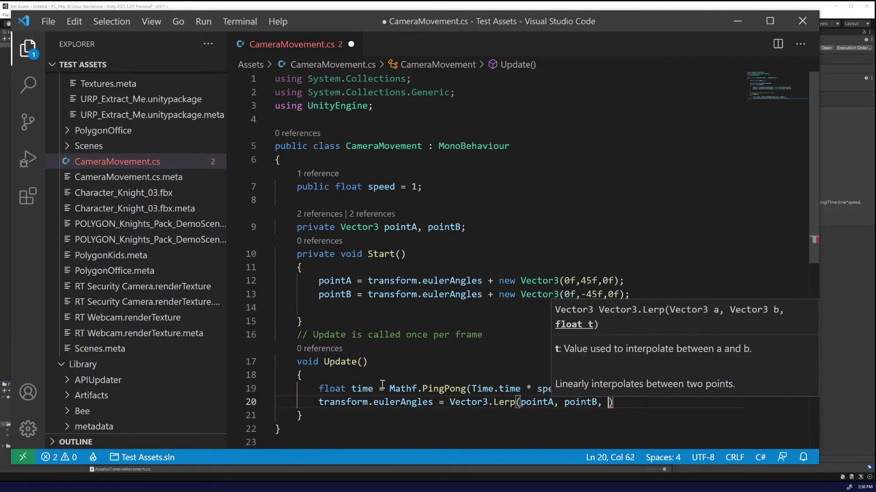
text(t)
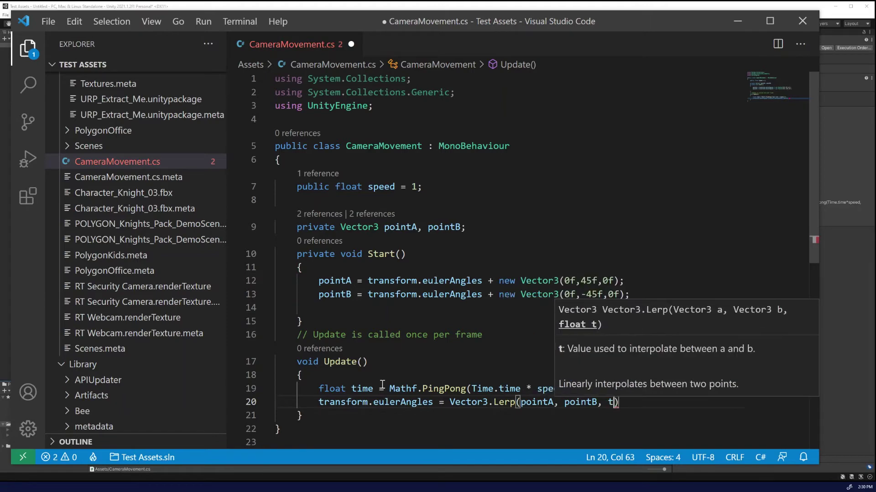
text(ime))
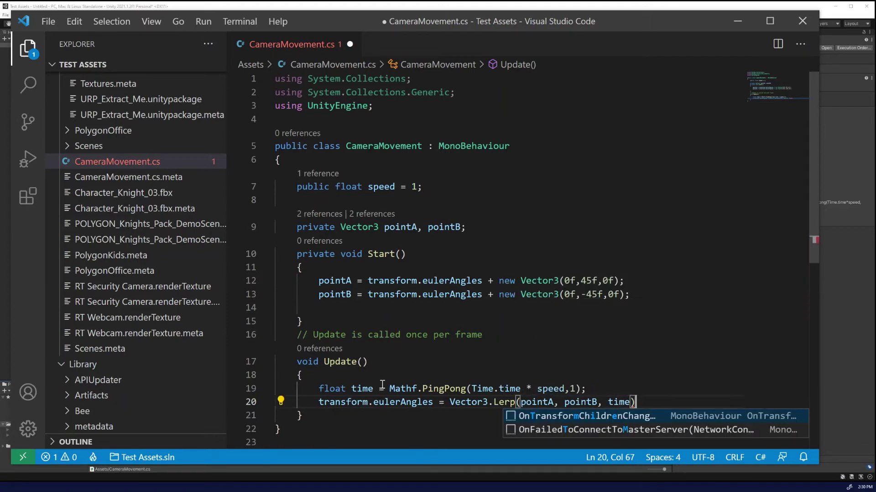
text(;)
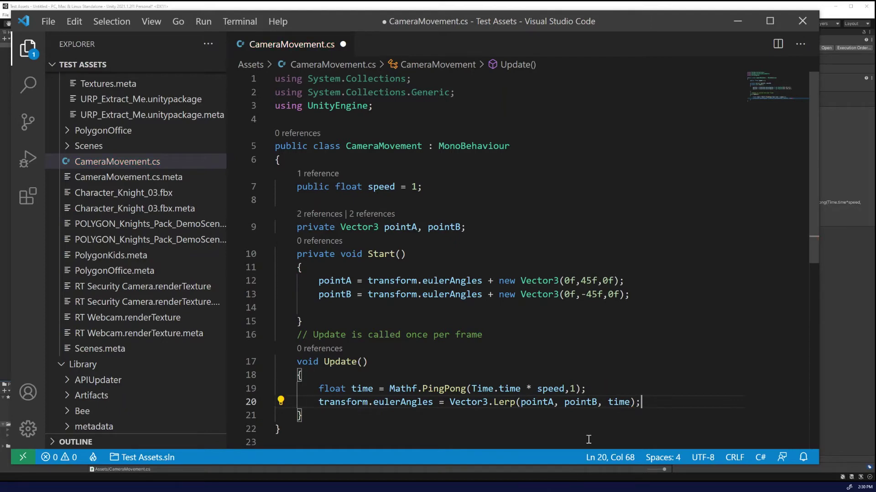
scroll(613, 388, down, 2)
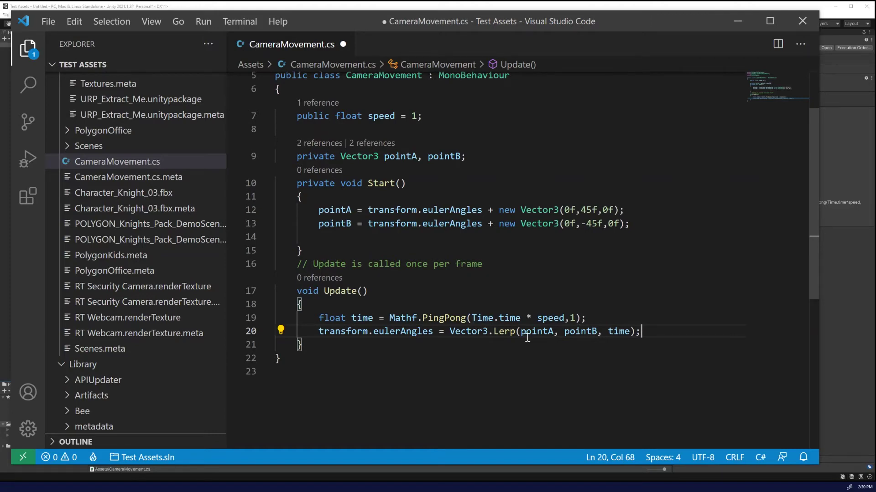
scroll(514, 319, up, 1)
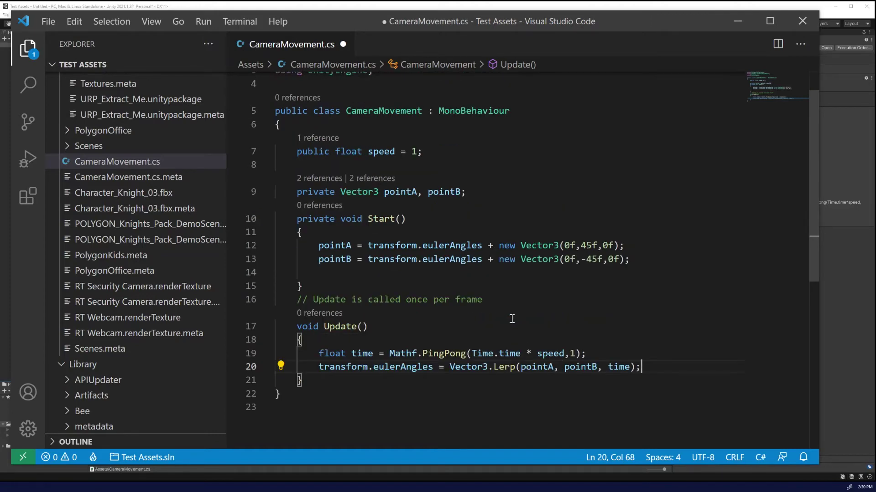
key(ctrl+s)
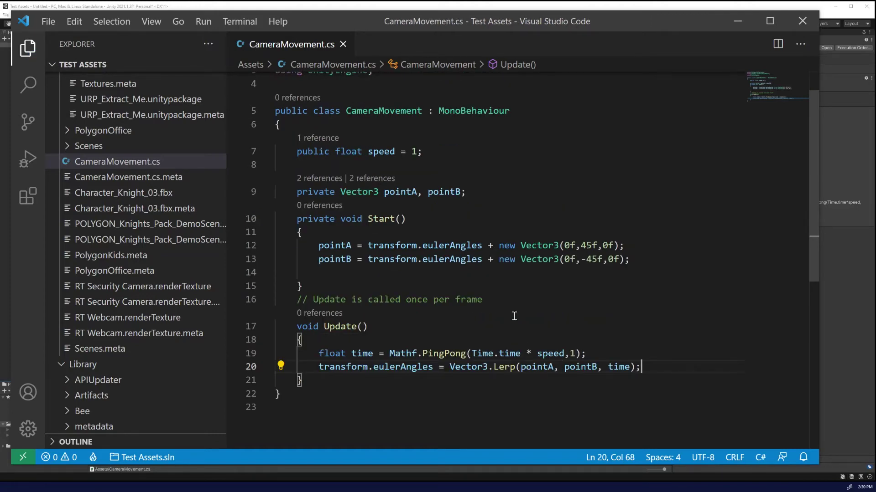
Step: Switch to Unity and attach the CameraMovement script to SM_Prop_Security_Camera_Head_01
click(742, 18)
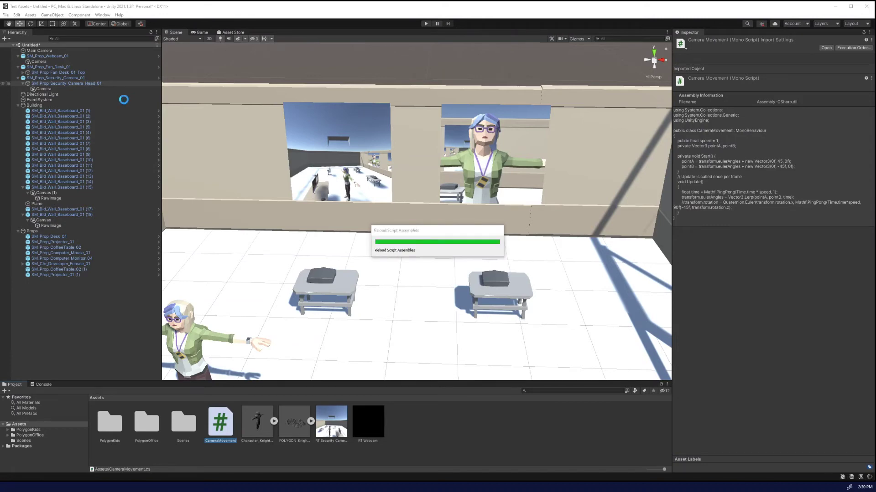
click(91, 83)
drag(220, 422, 703, 270)
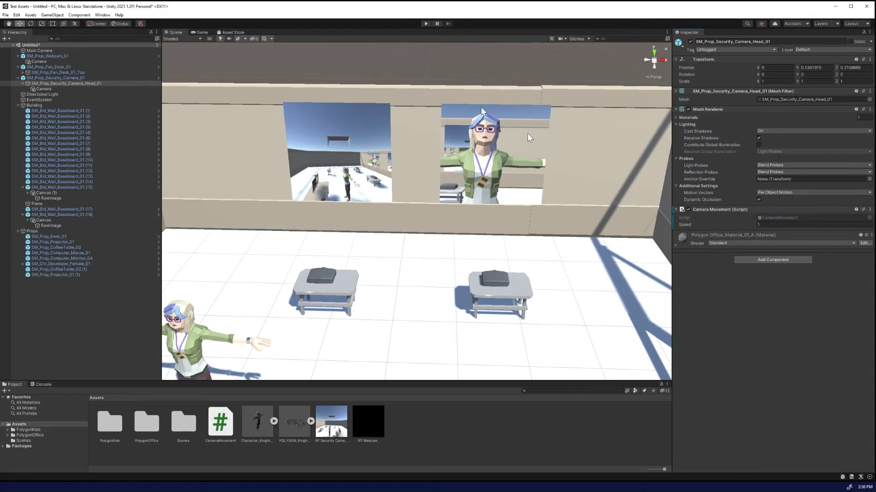
Step: Run the scene in play mode and examine the security camera feed on the wall in the Scene view
click(425, 24)
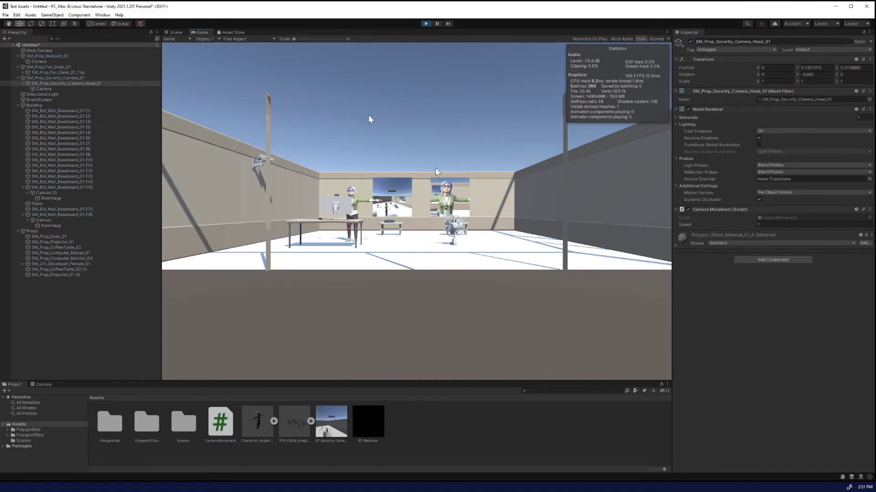
click(176, 33)
right_drag(286, 87, 372, 129)
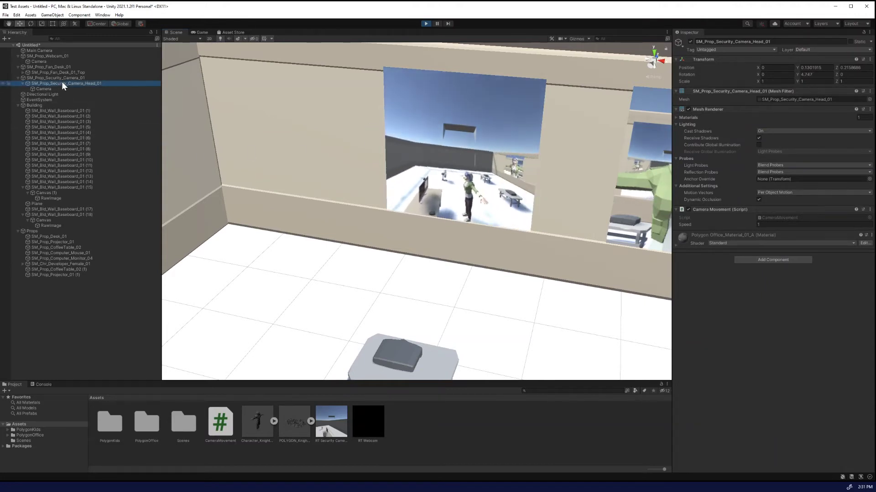
Step: Set the Z position of the Camera under SM_Prop_Security_Camera_Head_01 to 0.09 while the scene is running
click(50, 88)
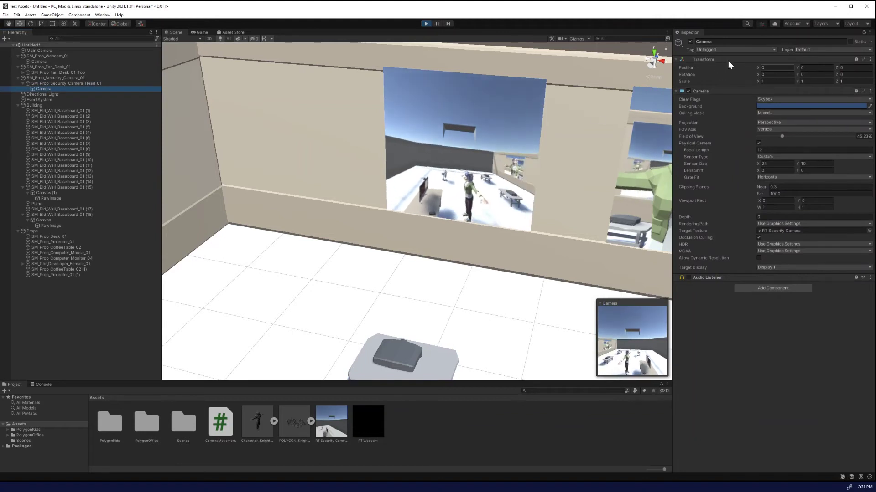
click(839, 69)
text(0.09)
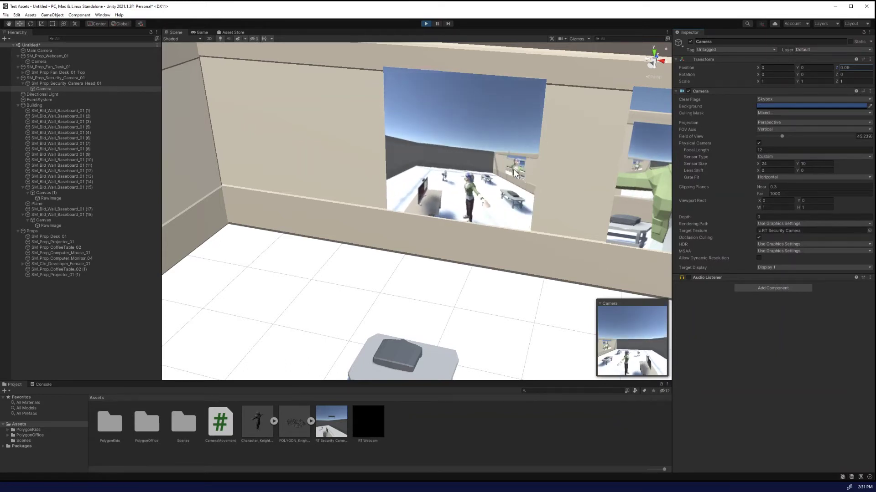
Step: Set the Camera Movement speed on SM_Prop_Security_Camera_Head_01 to 0.45 and check the rotating camera and wall displays
right_drag(513, 170, 490, 175)
key(f)
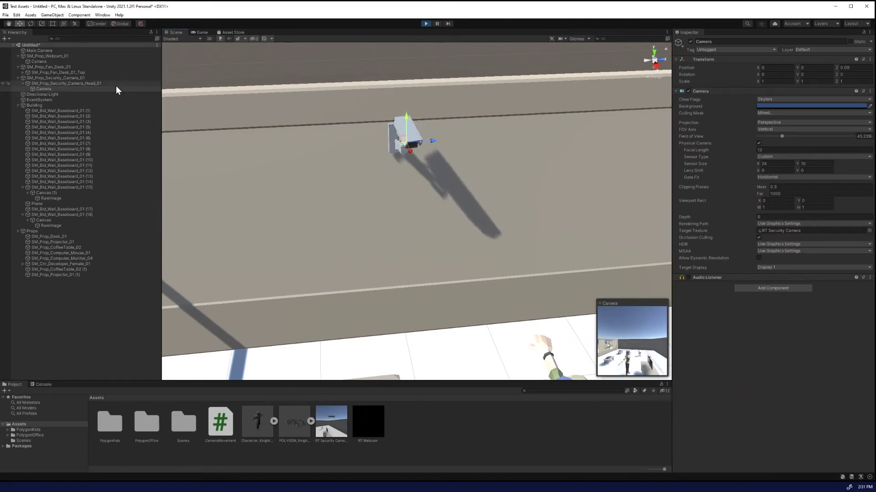
click(116, 85)
click(765, 224)
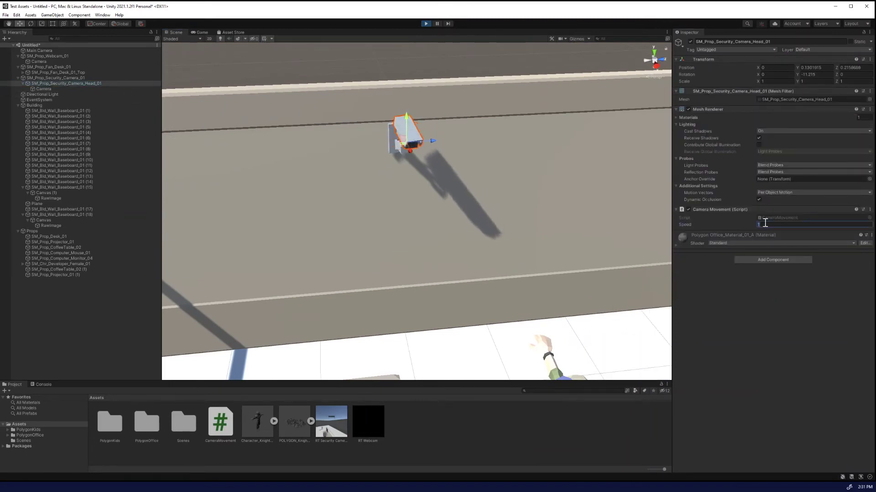
text(45)
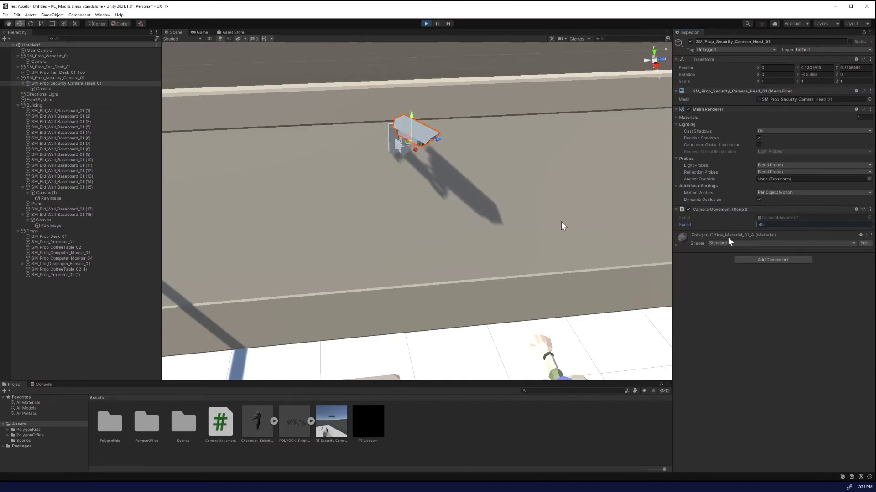
alt+drag(563, 226, 486, 260)
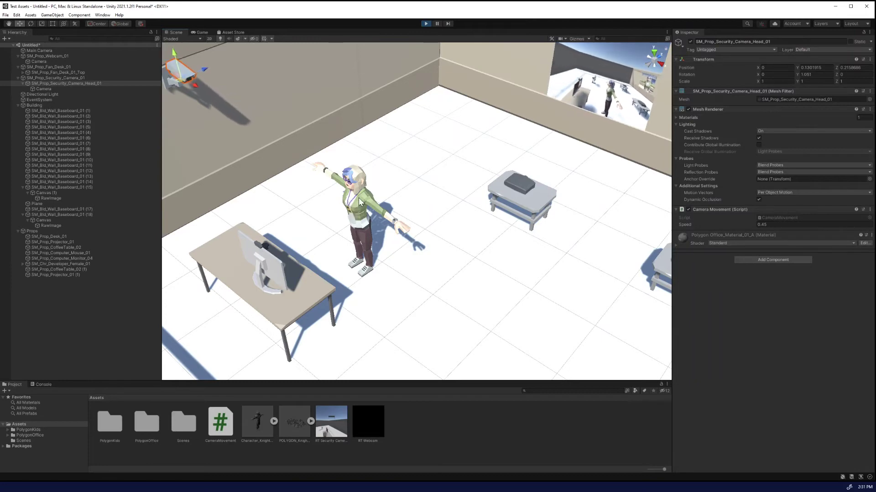
alt+drag(360, 201, 413, 187)
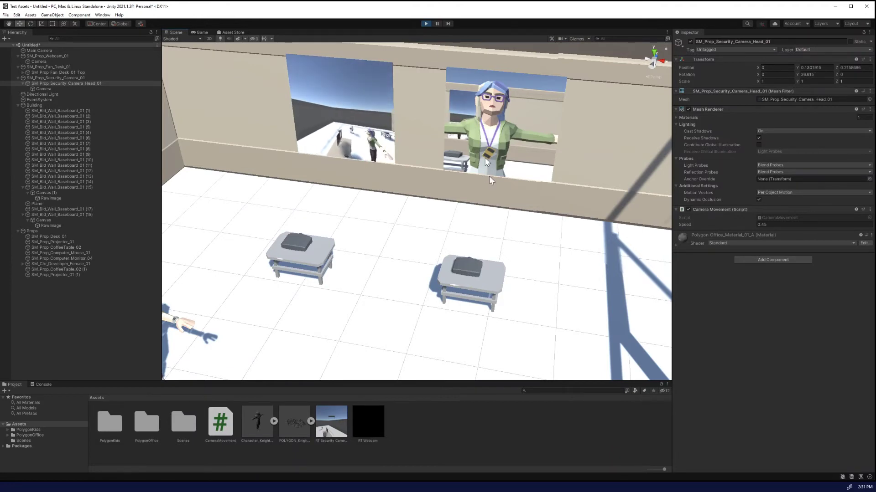
Step: Attach the CameraMovement script to SM_Prop_Fan_Desk_01_Top while the scene is running and watch the fan rotate
alt+drag(524, 184, 283, 191)
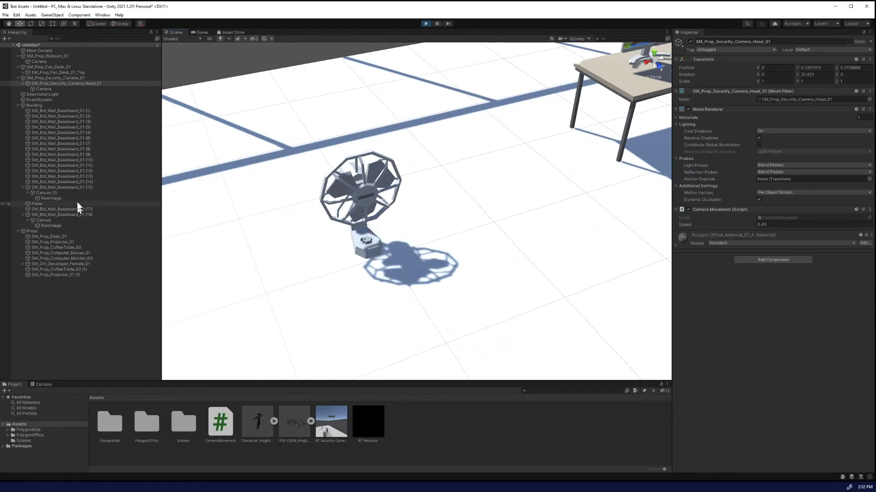
click(23, 73)
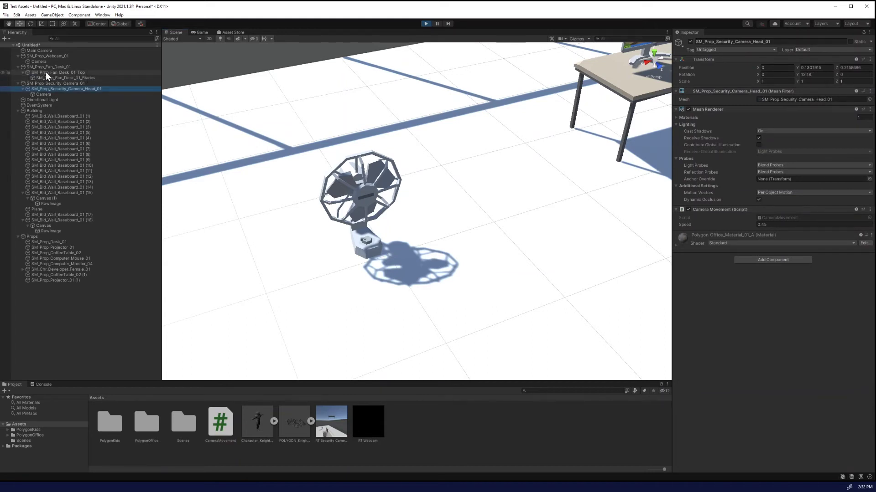
click(45, 73)
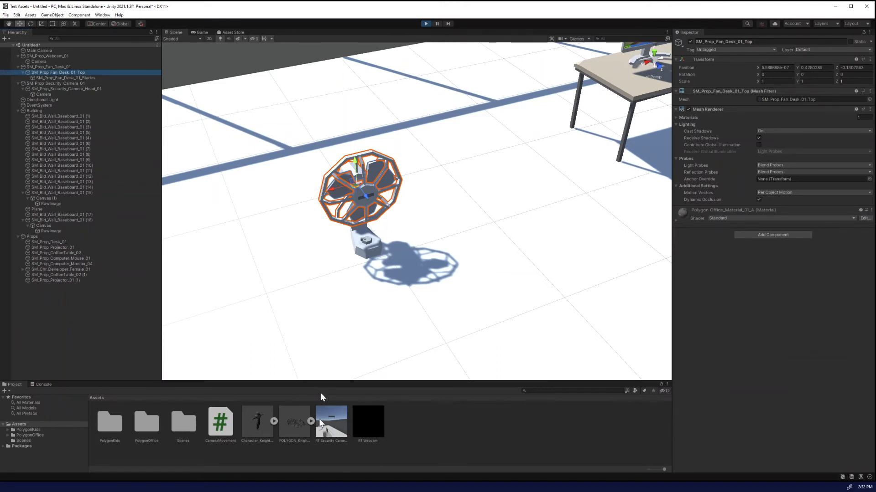
drag(220, 421, 722, 278)
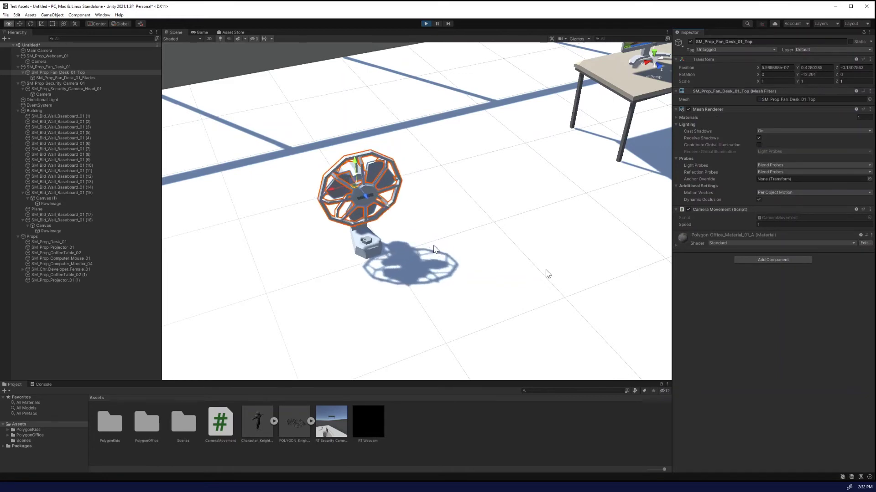
right_drag(546, 270, 506, 225)
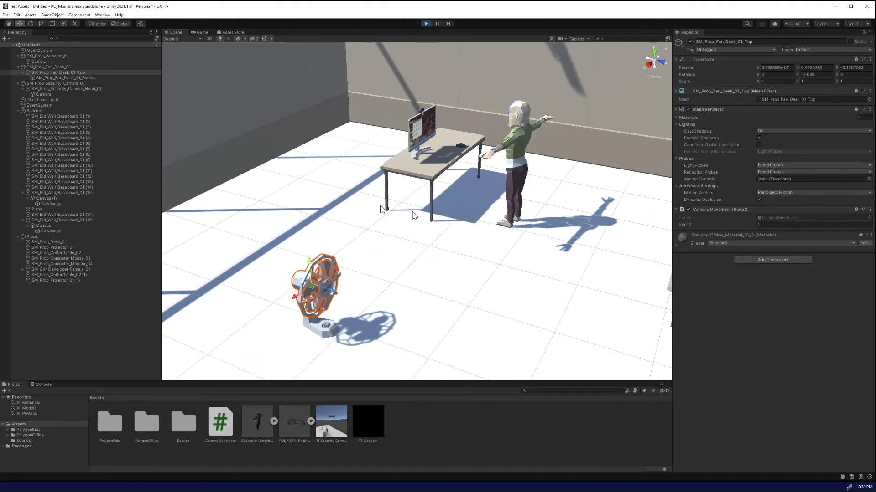
Step: Search the available components for "conf" and try to add the match to SM_Prop_Fan_Desk_01_Blades
click(107, 78)
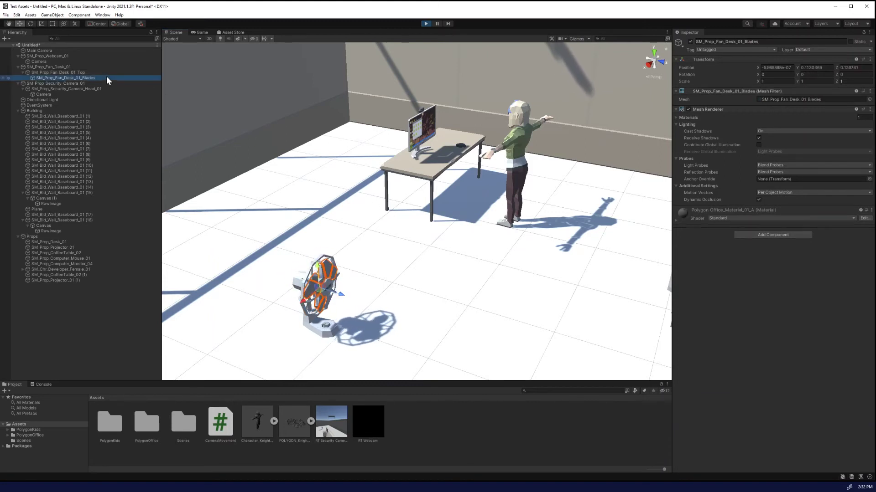
click(761, 236)
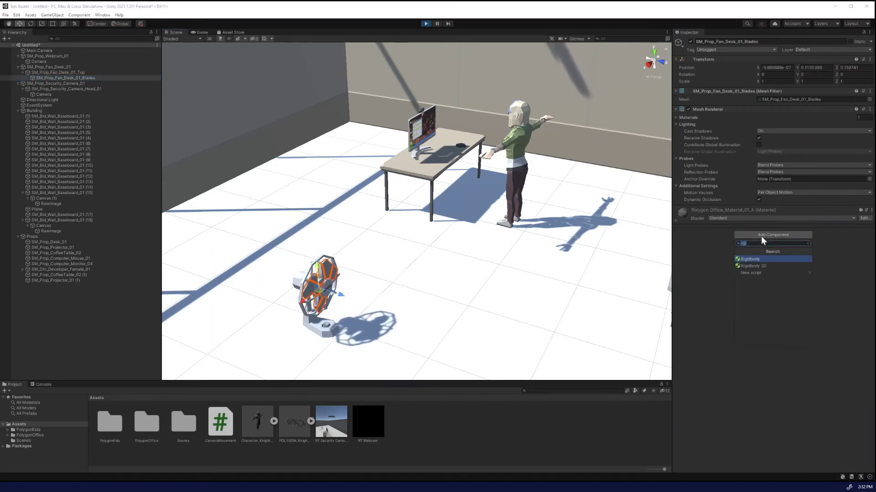
text(conf)
key(Return)
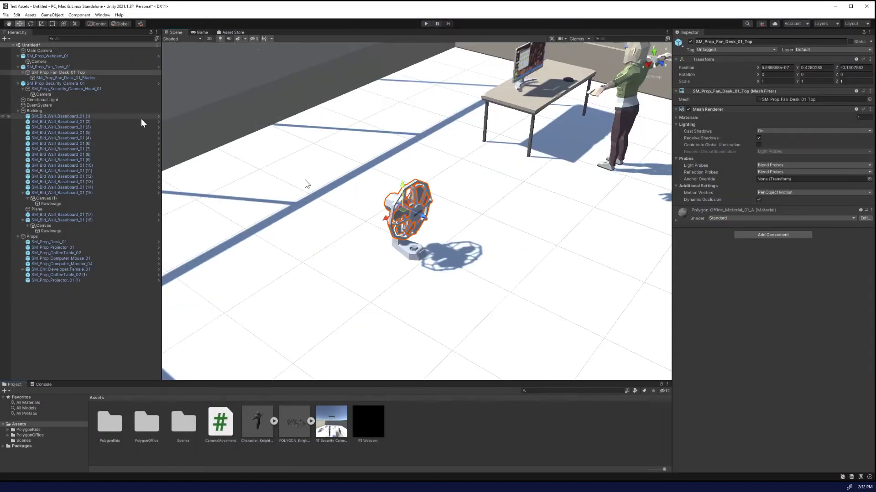
Step: Attach the CameraMovement script to SM_Prop_Fan_Desk_01_Top and set its Speed to 0.6
click(70, 68)
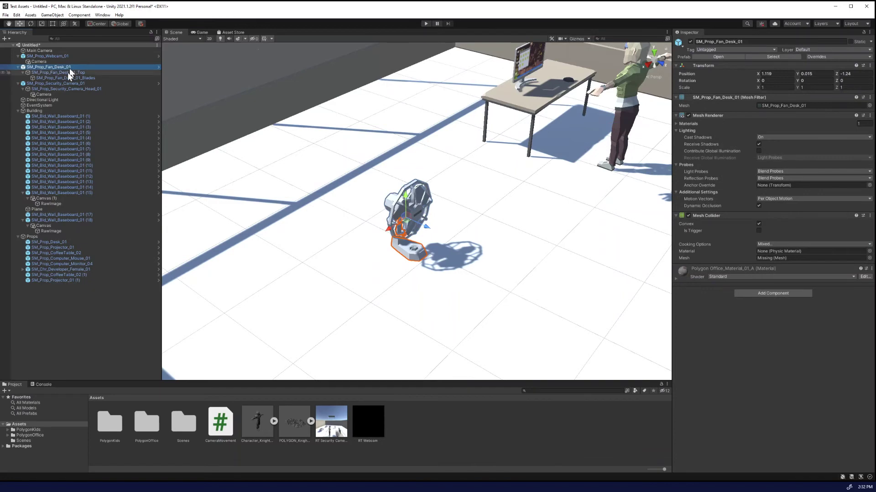
click(68, 73)
click(76, 78)
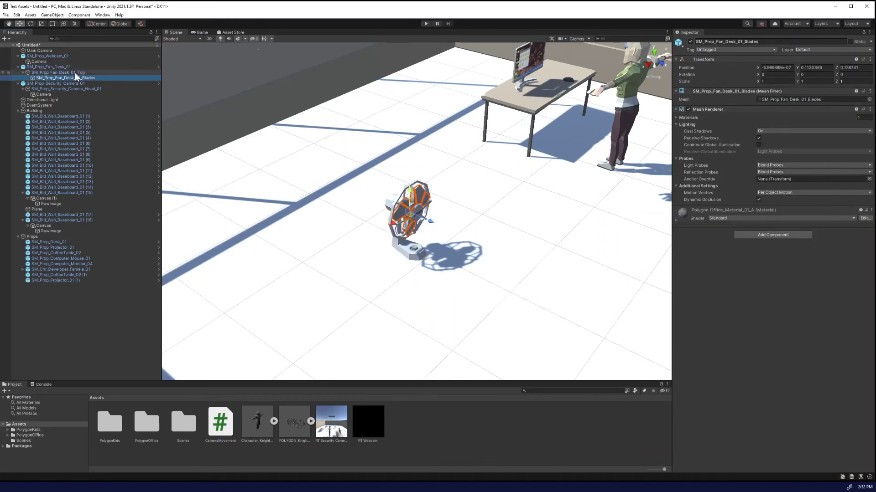
click(75, 72)
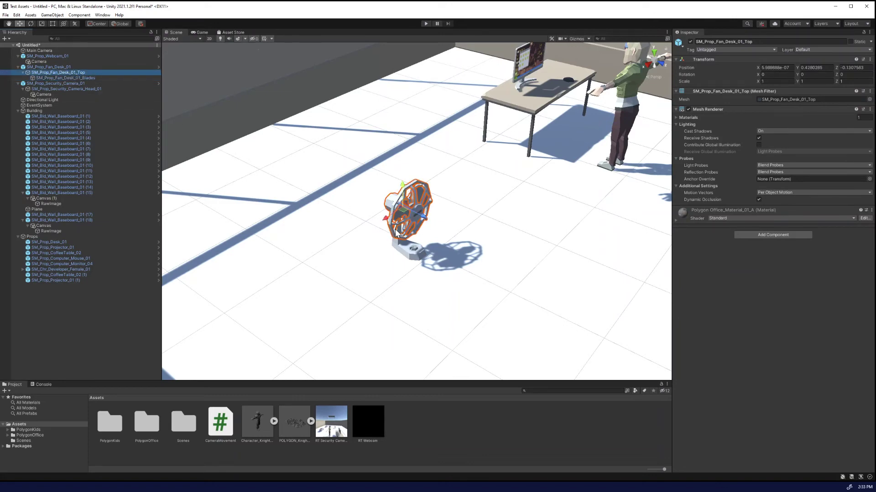
drag(230, 428, 640, 343)
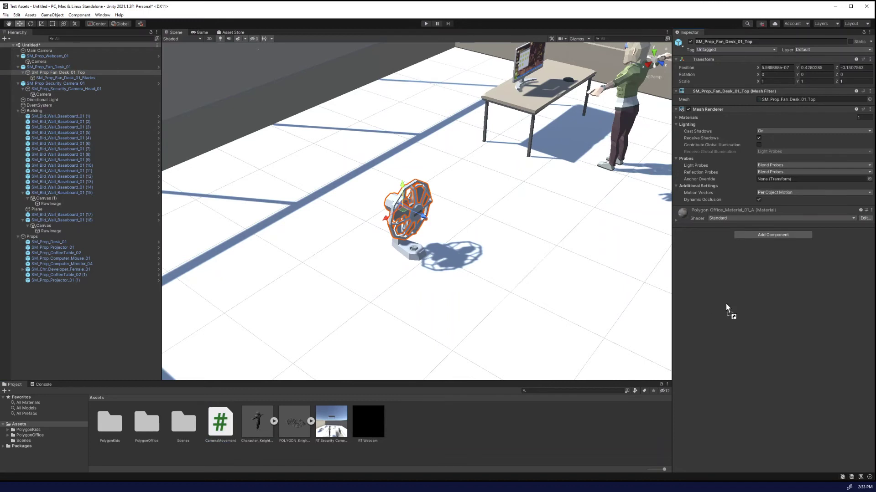
drag(726, 305, 724, 298)
click(775, 224)
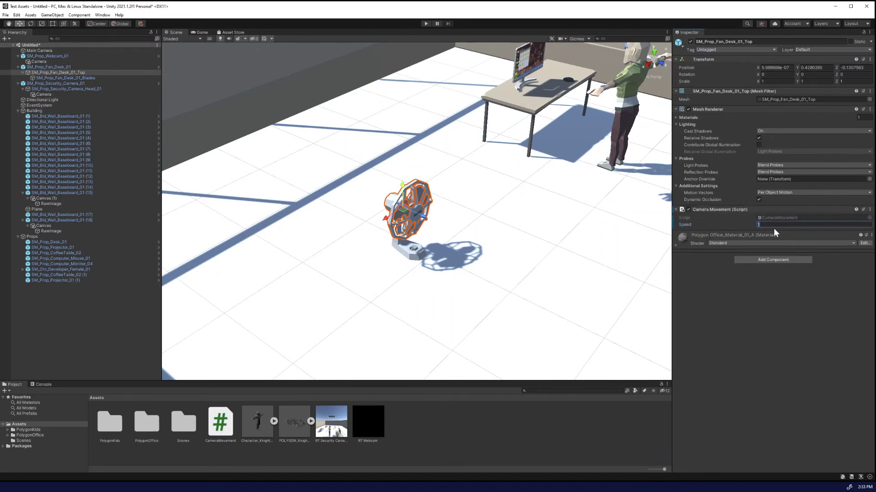
text(.6)
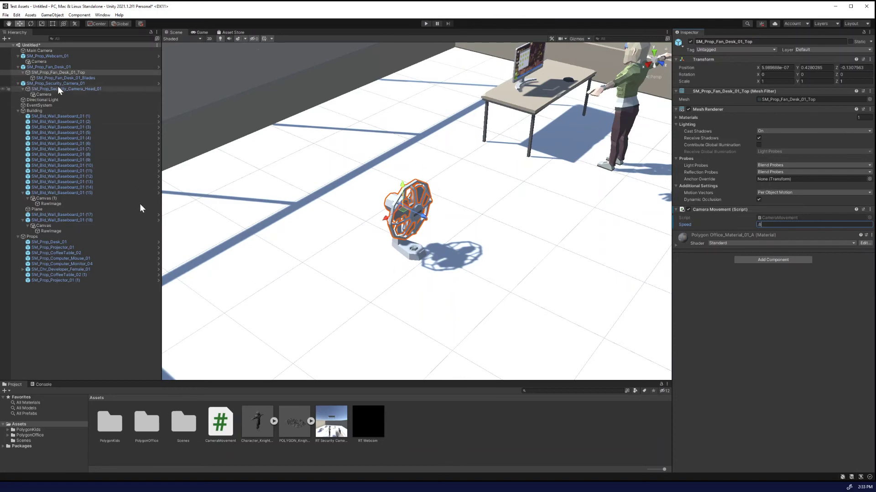
Step: Add a Configurable Joint component to SM_Prop_Fan_Desk_01_Blades
click(80, 78)
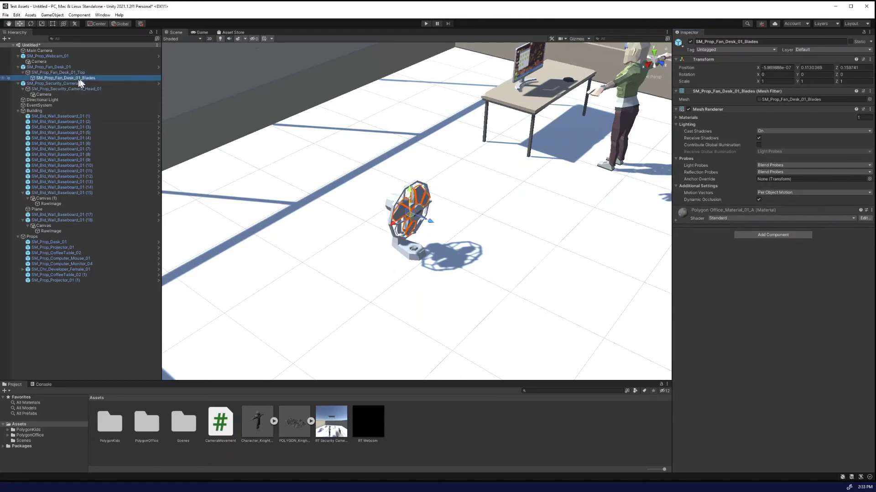
click(781, 234)
key(Return)
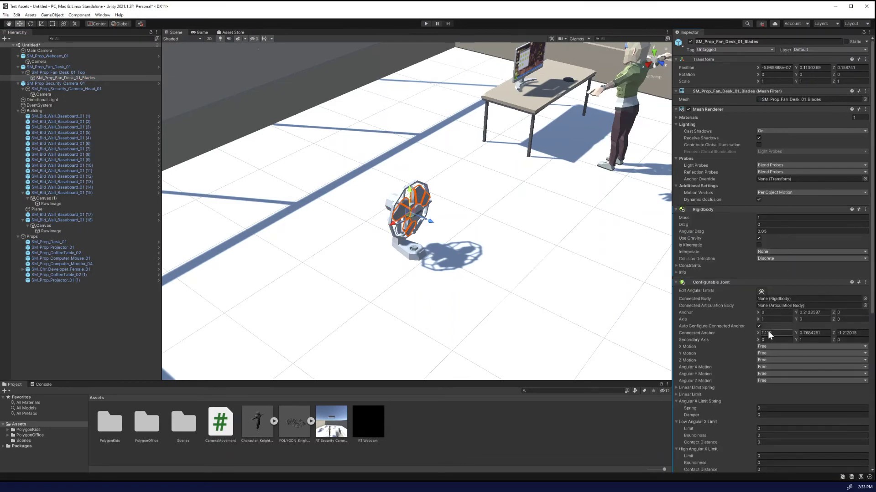
Step: Lock the X, Y and Z Motion and the Angular X and Y Motion of the blades' Configurable Joint
click(767, 347)
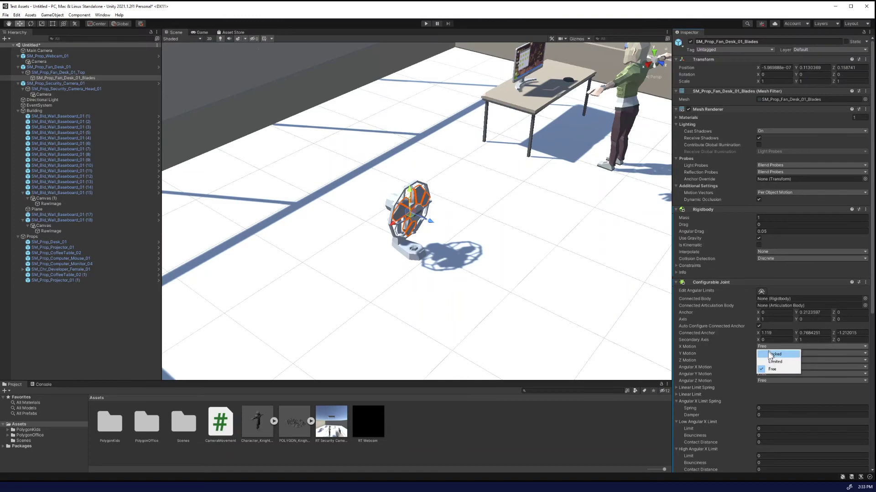
click(767, 355)
click(766, 353)
click(767, 361)
click(764, 360)
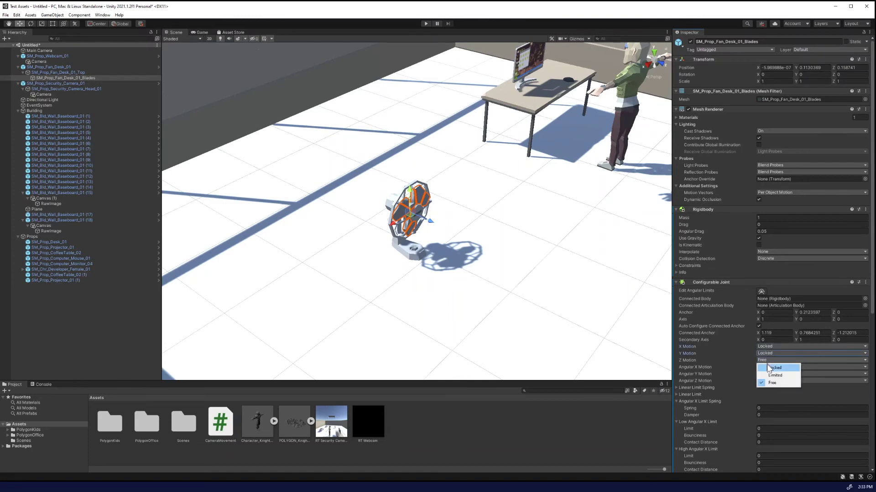
click(767, 364)
click(765, 367)
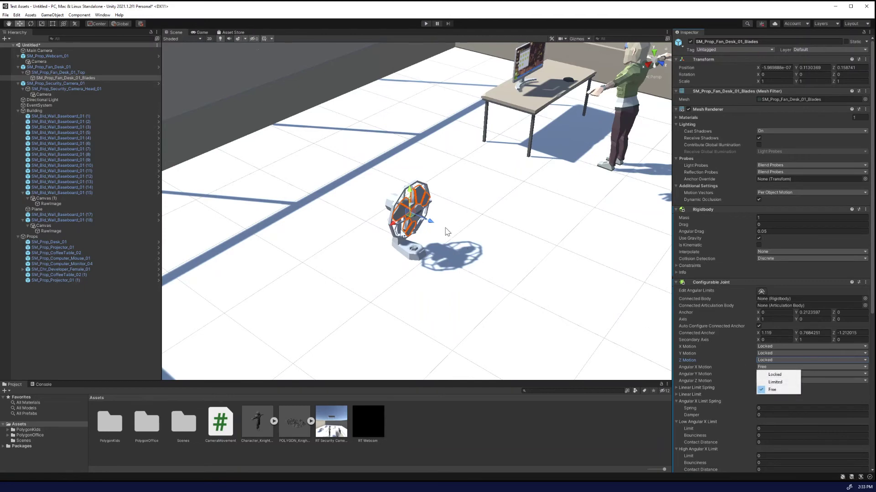
click(774, 375)
click(774, 381)
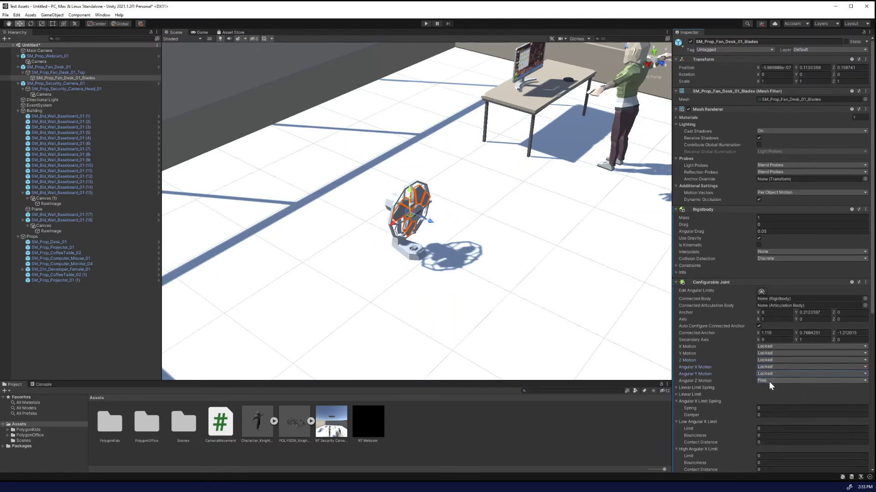
Step: Set the joint's Target Angular Velocity Z to 100 and the Angular YZ Drive's Position Damper to 1
scroll(767, 376, down, 3)
scroll(769, 322, down, 9)
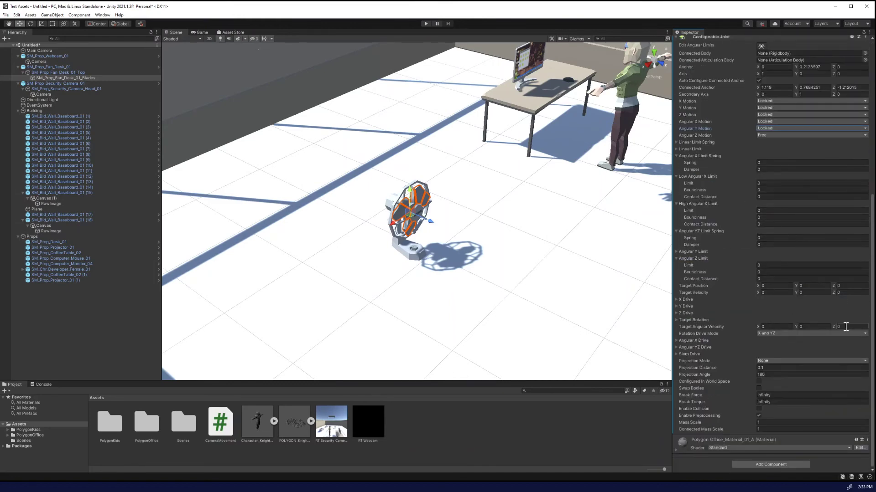
click(846, 326)
click(683, 348)
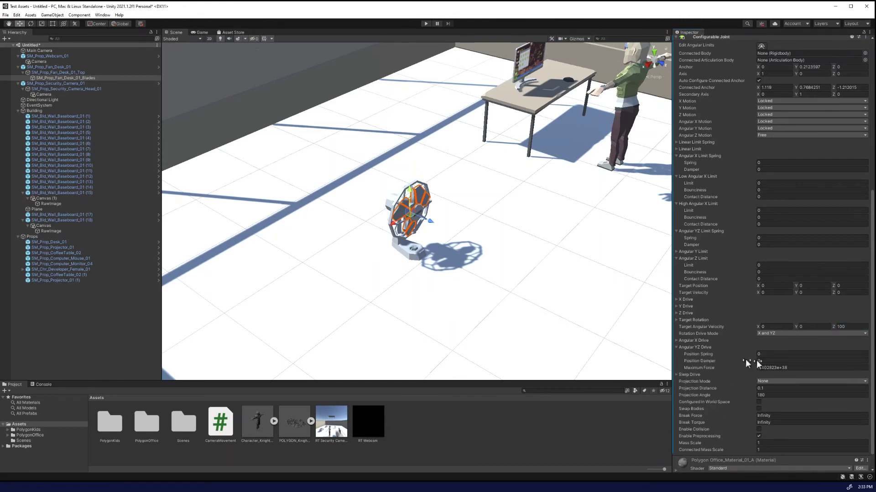
click(767, 361)
text(1)
Step: Run the scene, pause it to examine the spinning fan blades and the joint's Anchor values, and stop it
click(425, 23)
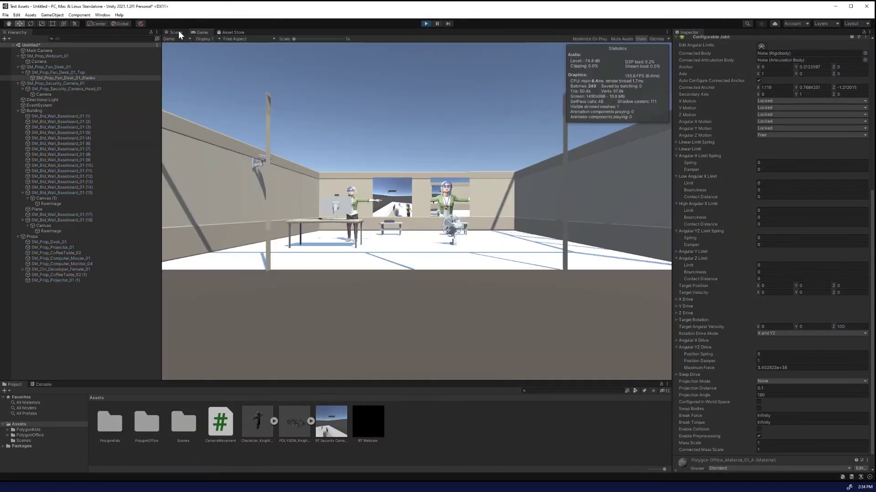
click(176, 31)
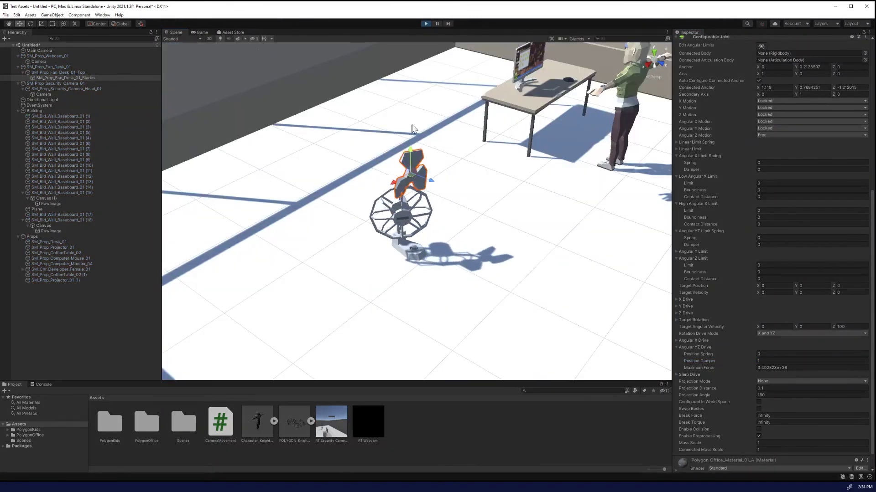
right_drag(415, 124, 432, 158)
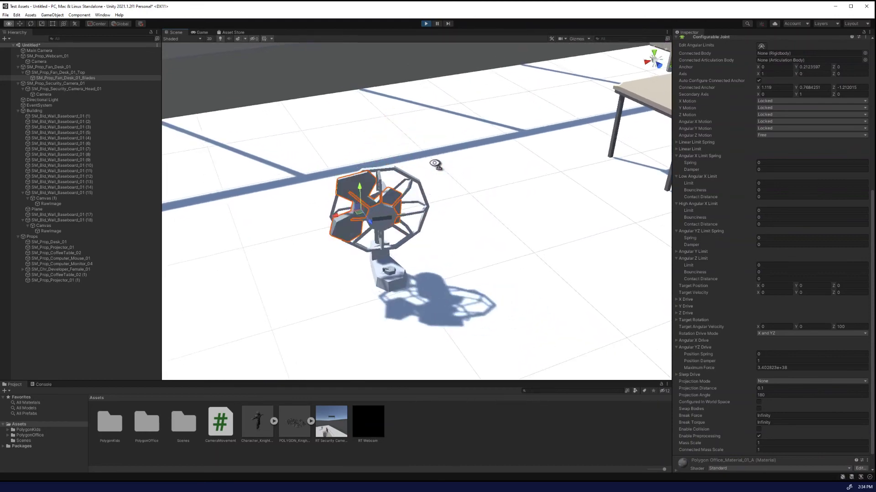
click(437, 24)
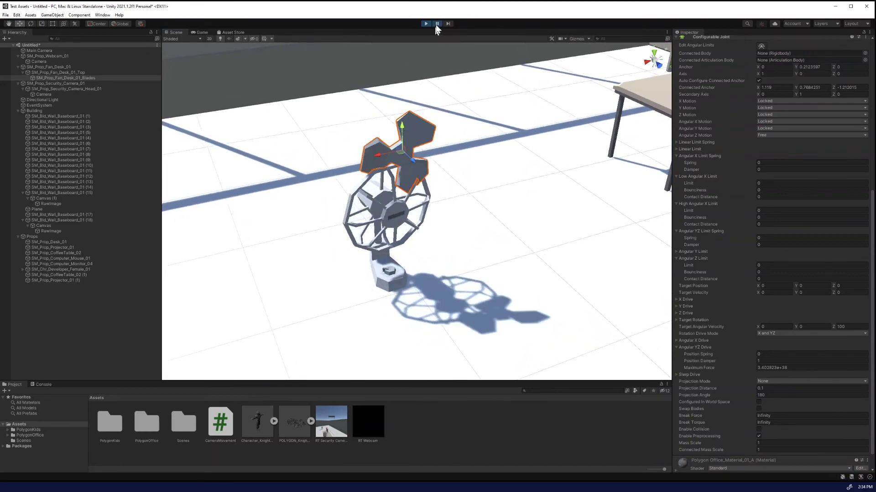
scroll(760, 205, up, 7)
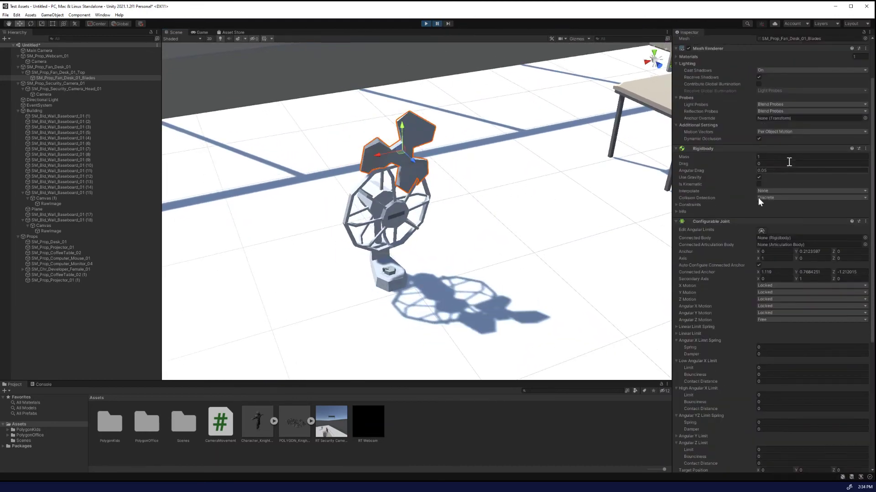
click(797, 252)
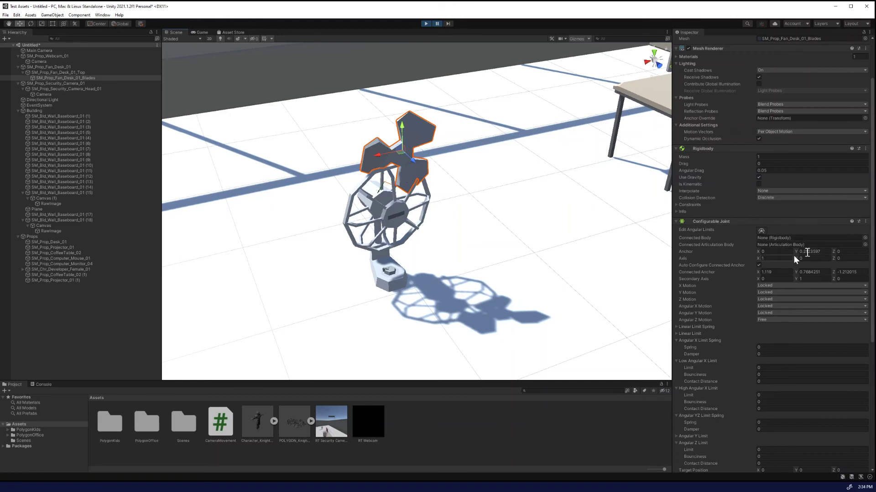
click(426, 24)
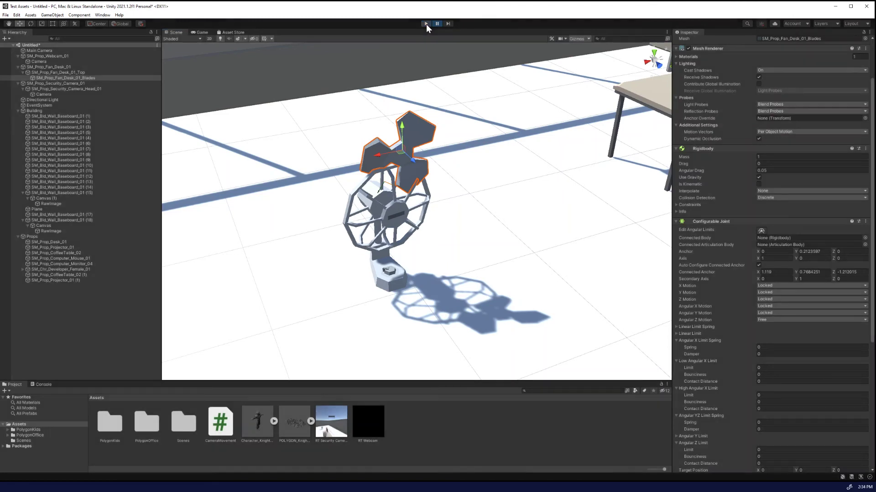
Step: Try 0.24 as the Anchor Y of the blades' Configurable Joint and view the fan from the front
click(810, 251)
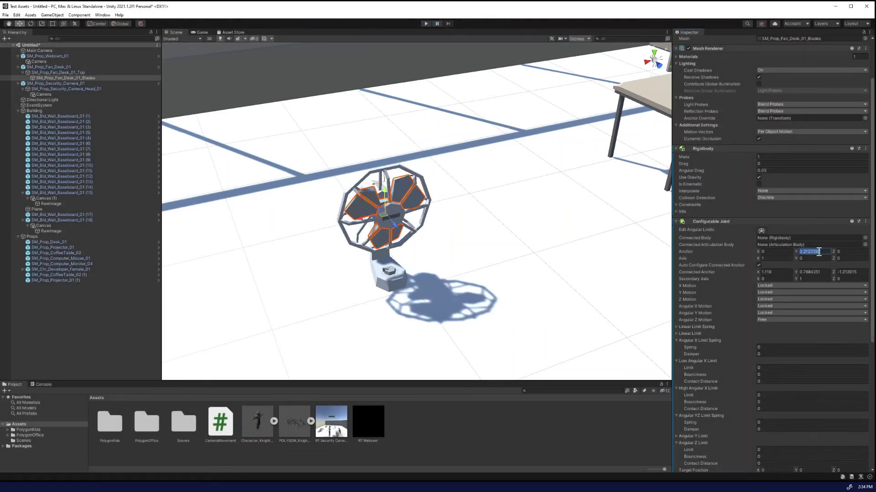
text(0)
scroll(463, 227, up, 5)
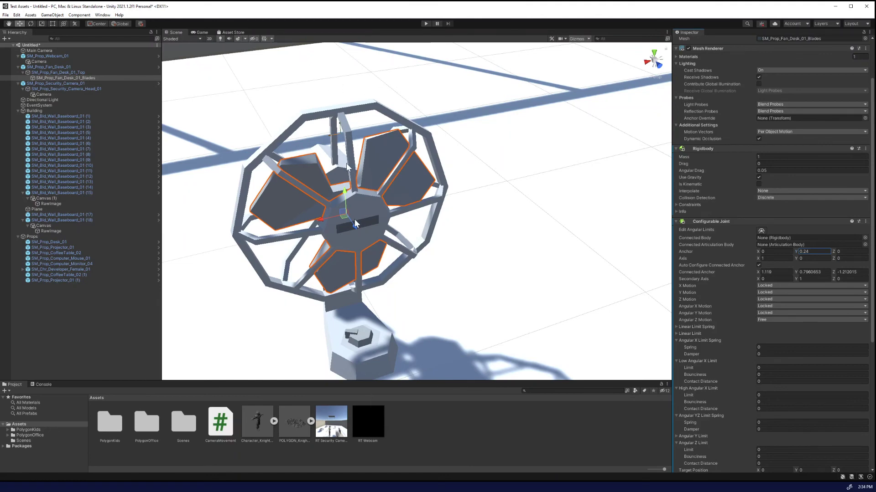
alt+drag(349, 223, 319, 174)
Step: Set the Anchor Y of the blades' Configurable Joint to 0 and run the scene to check the blade rotation
click(805, 252)
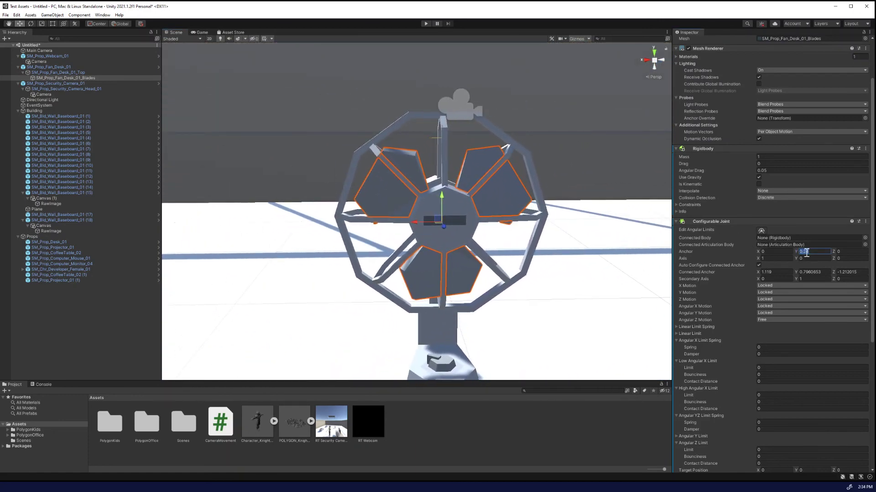
text(0)
key(ctrl+p)
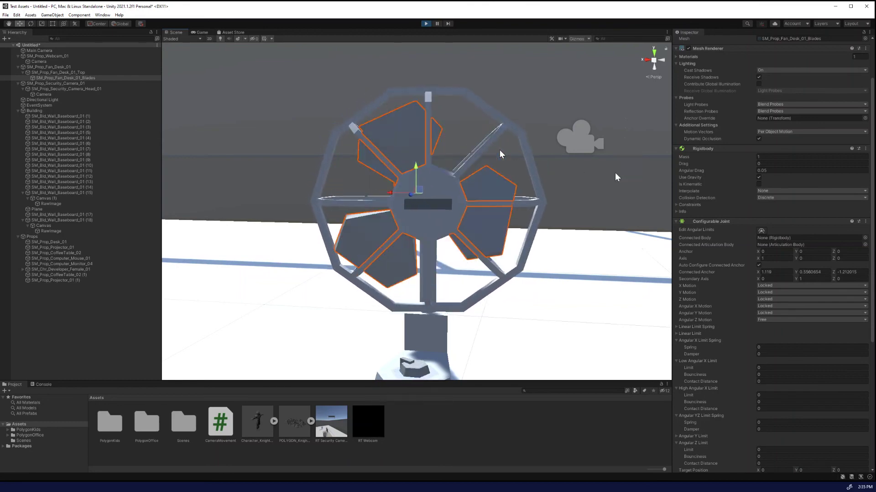
scroll(801, 274, up, 3)
right_drag(502, 182, 358, 135)
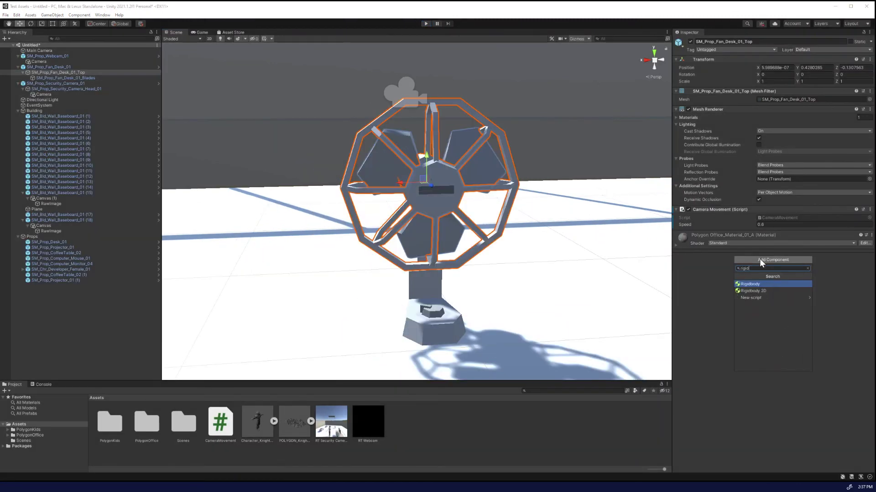
Step: Add a kinematic Rigidbody to SM_Prop_Fan_Desk_01_Top and assign it as the Connected Body of the blades' Configurable Joint
key(Return)
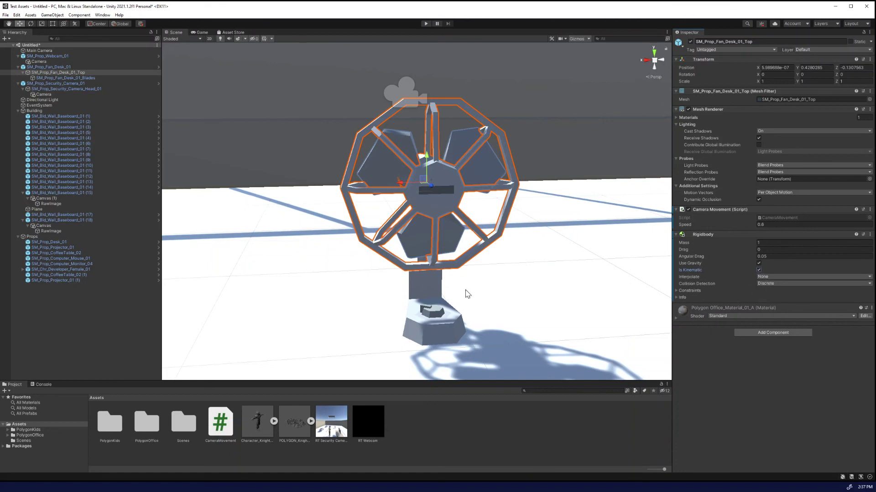
click(91, 78)
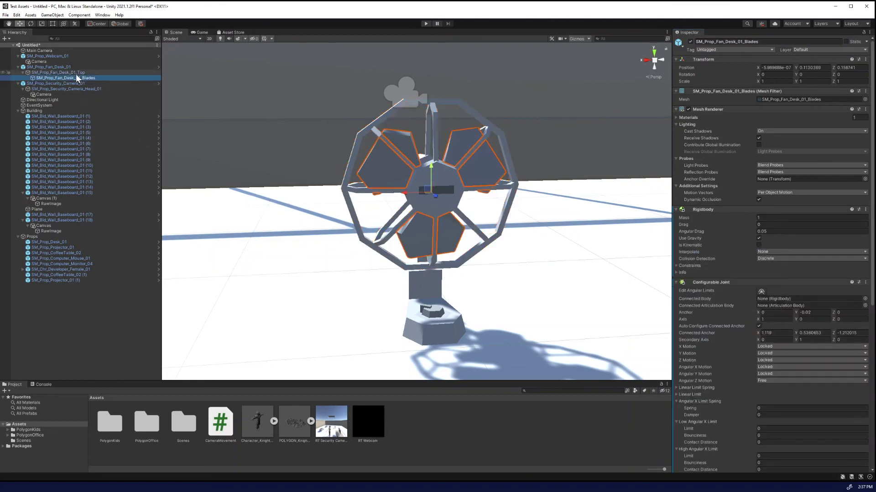
drag(76, 74, 771, 300)
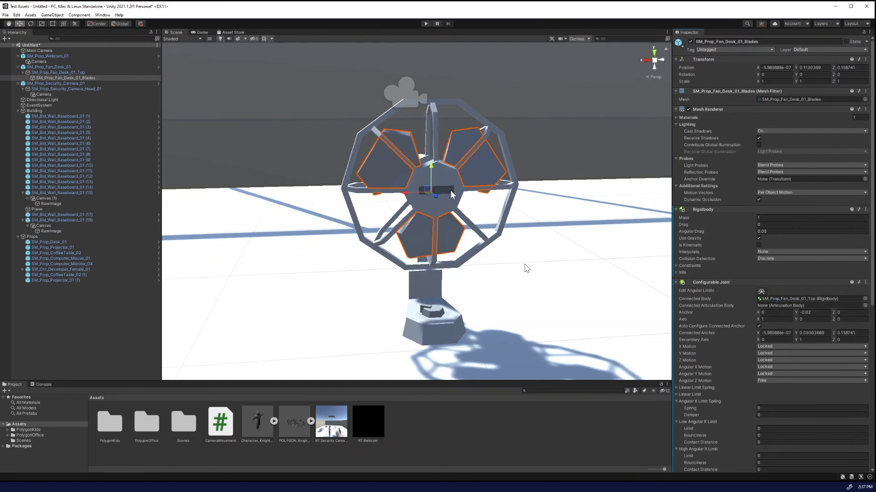
Step: Run the scene and examine the moving desk fan, the wall displays and the security camera around the room
click(425, 23)
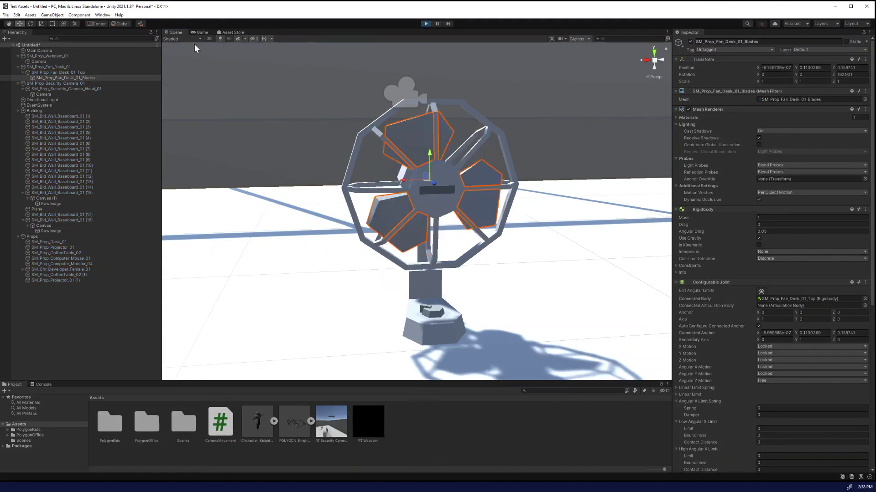
click(358, 95)
key(s)
right_drag(357, 91, 354, 94)
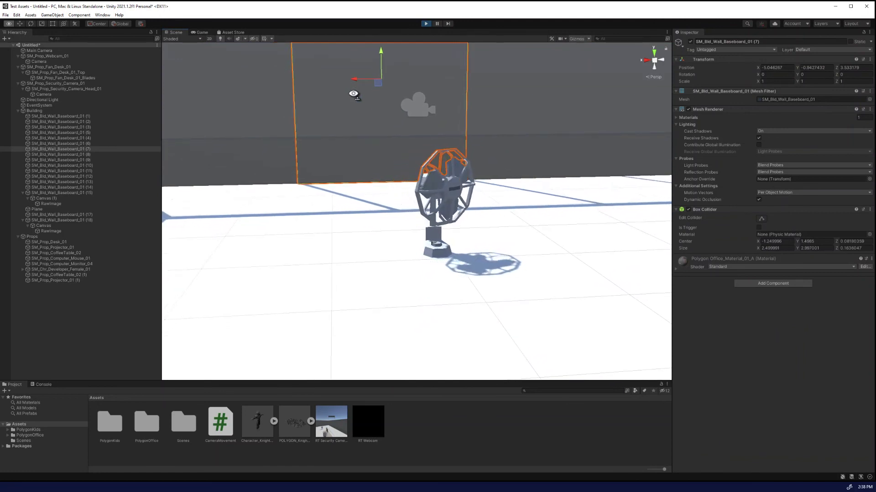
right_drag(354, 94, 354, 94)
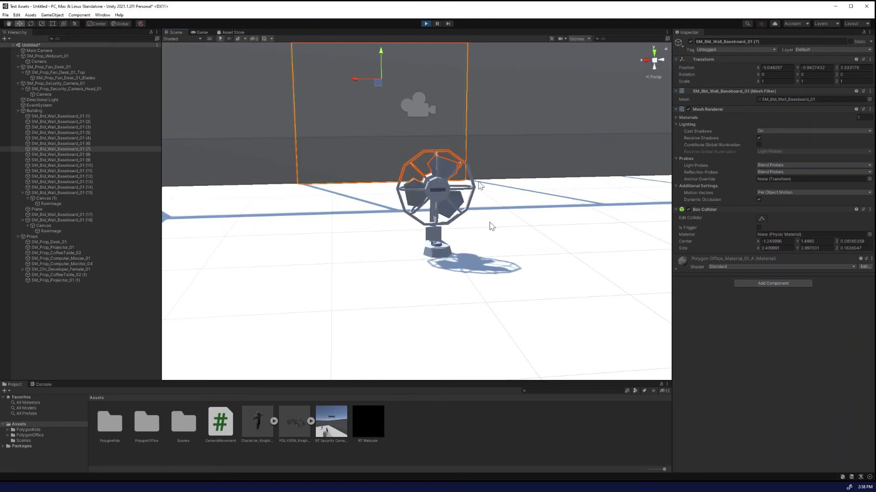
right_drag(488, 224, 573, 98)
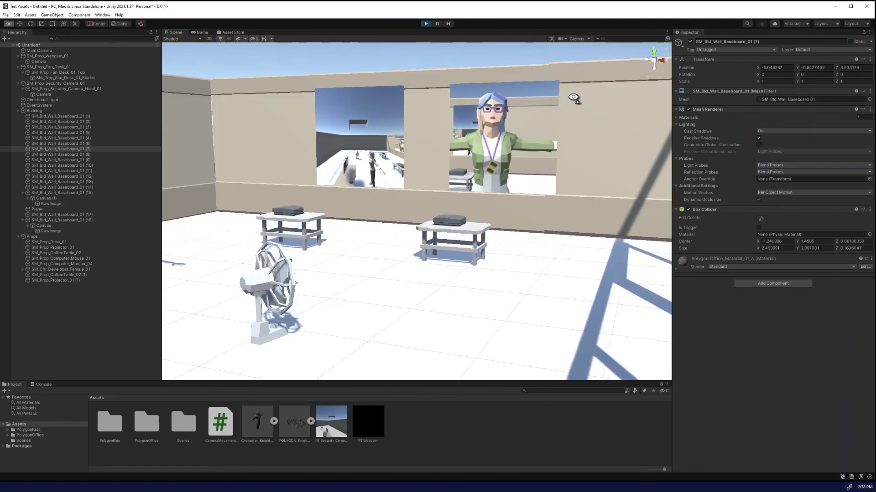
right_drag(574, 98, 521, 91)
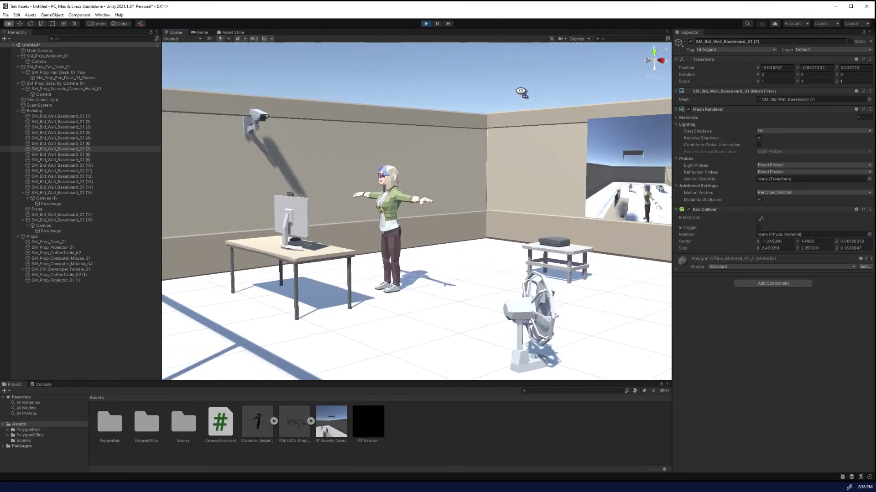